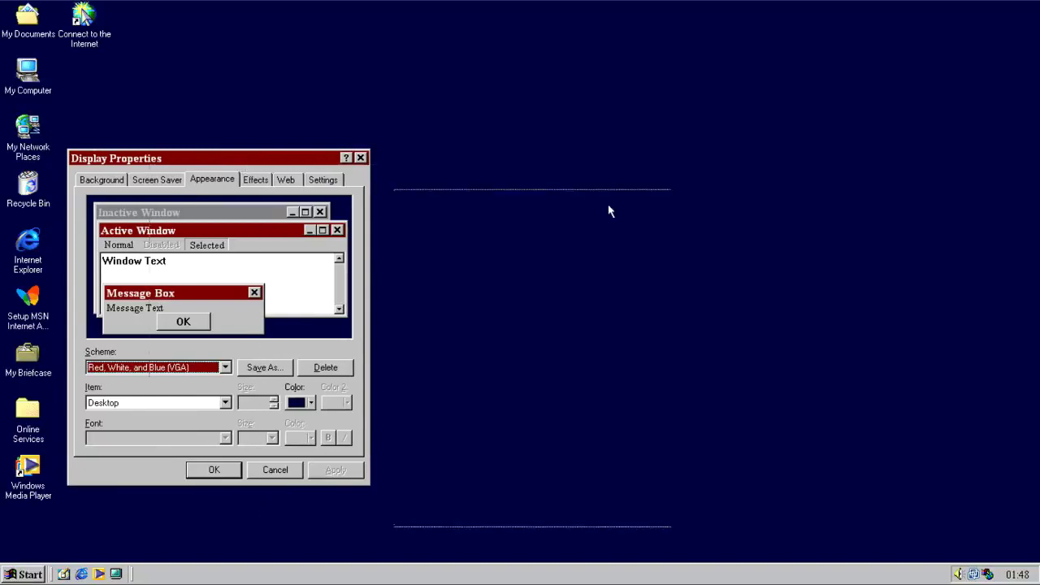
- Apply the Rose colour scheme to the desktop and windows, followed by the Brick scheme
click(814, 401)
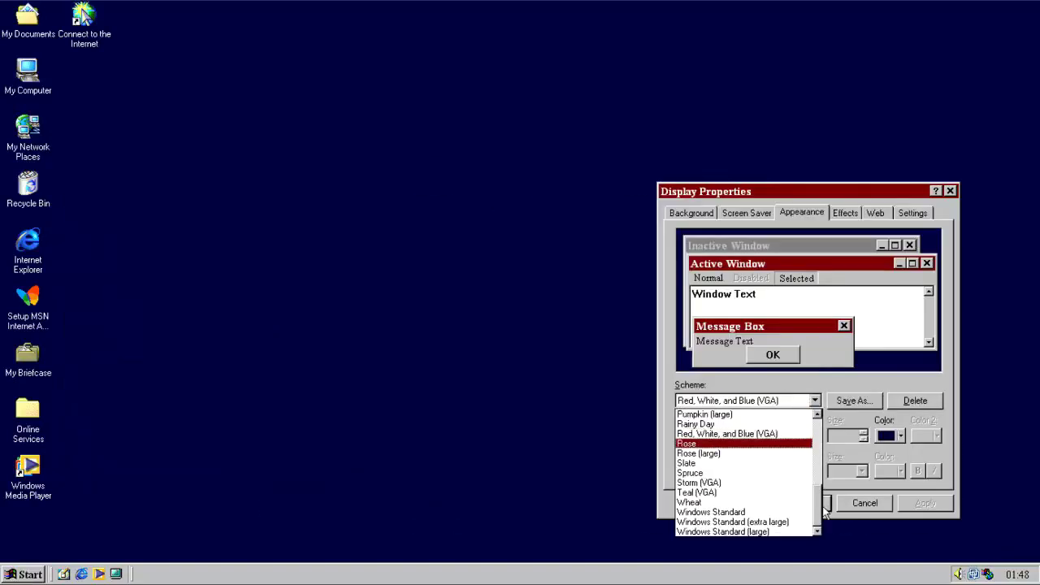
click(684, 446)
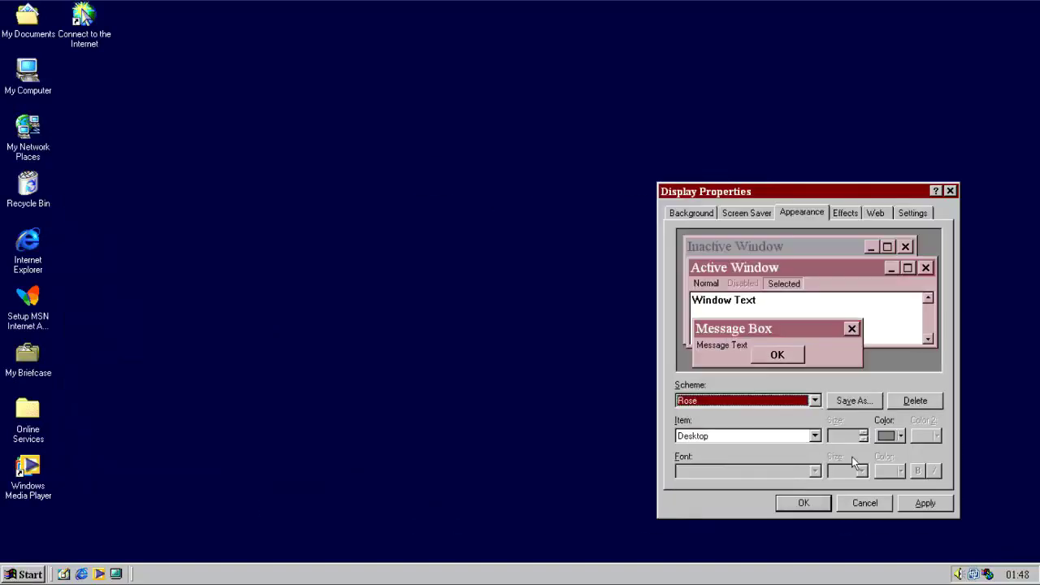
click(924, 504)
click(814, 403)
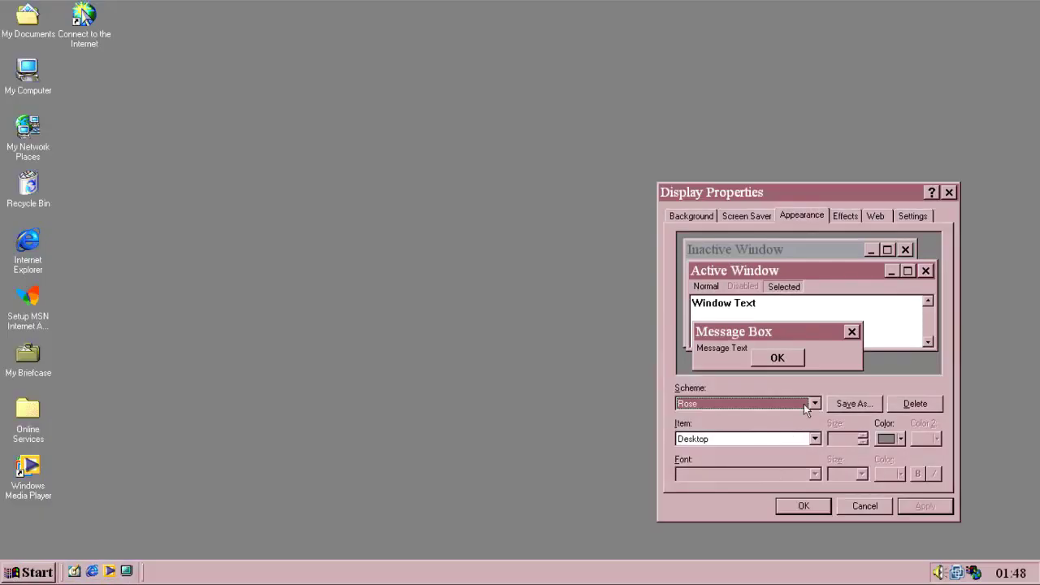
drag(819, 520, 818, 420)
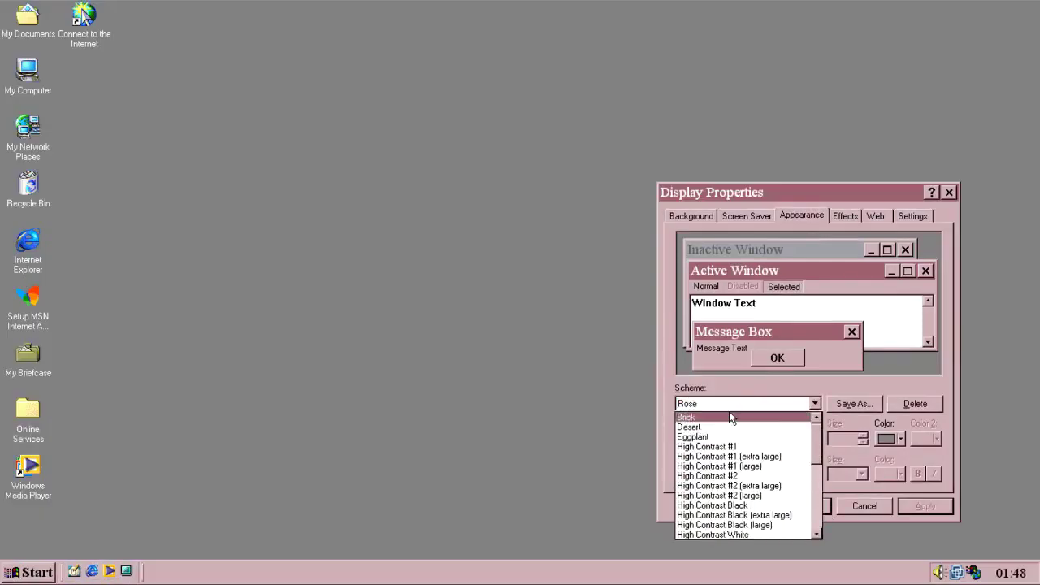
click(707, 416)
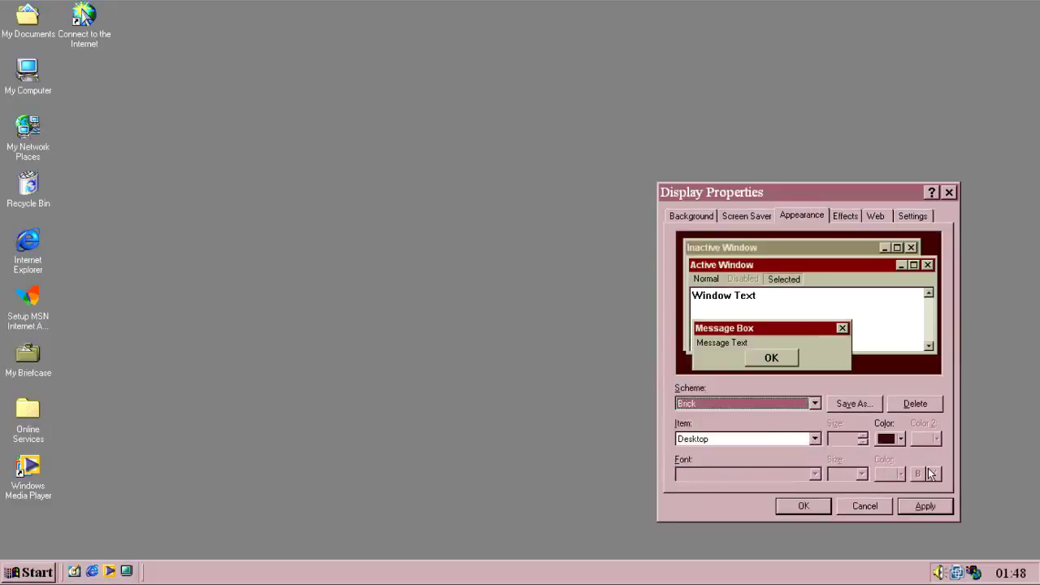
click(924, 505)
- Apply the Desert colour scheme to the desktop and windows, followed by the Eggplant scheme
click(814, 399)
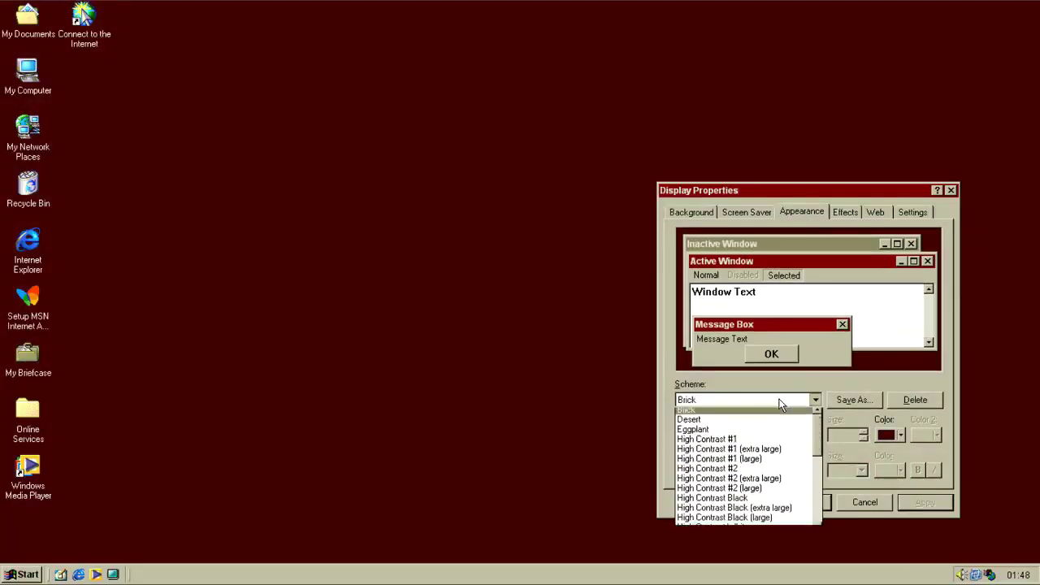
click(731, 423)
click(926, 503)
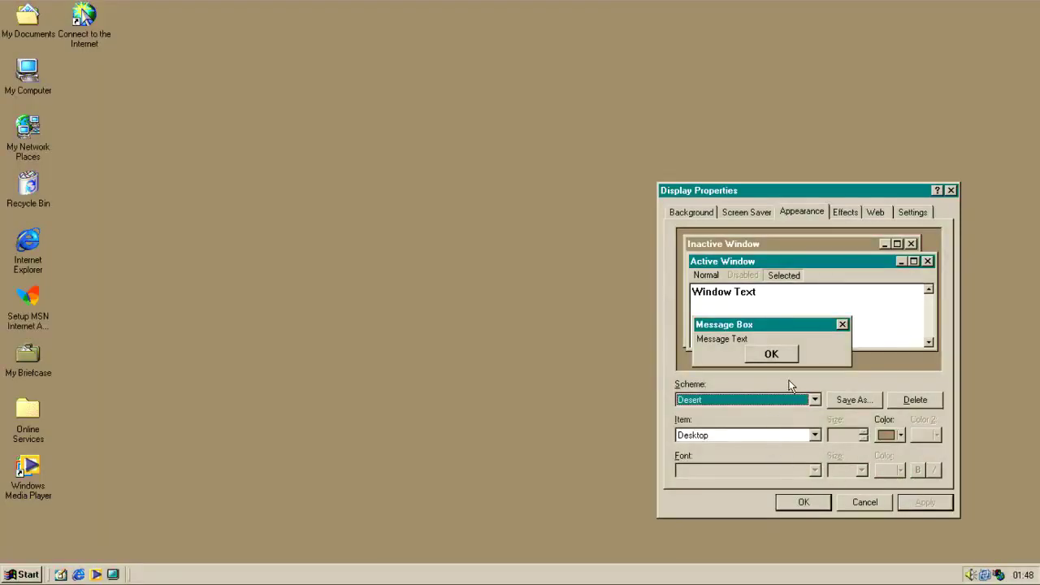
click(789, 398)
click(779, 421)
click(907, 503)
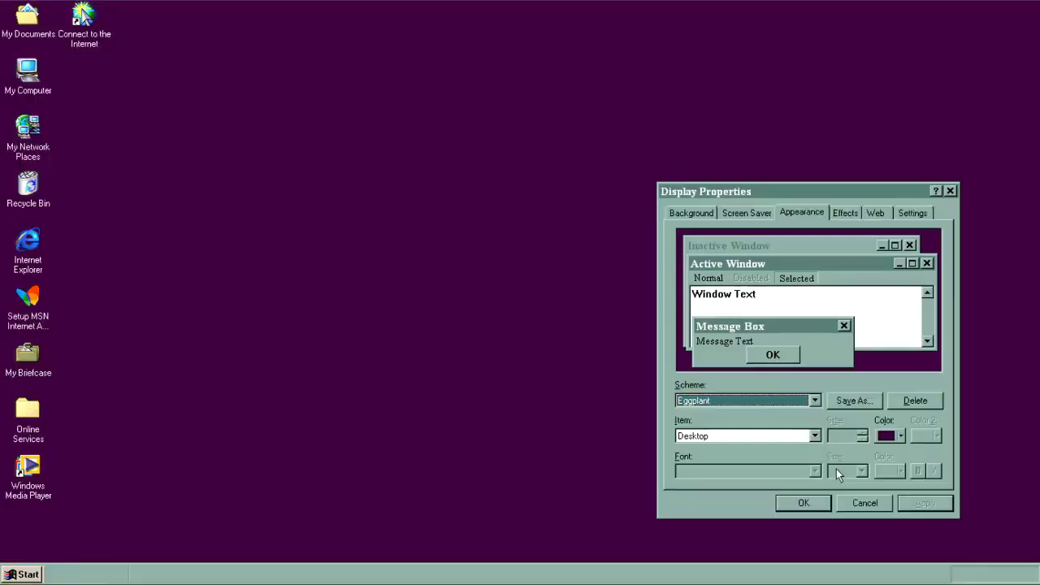
- Look through the available appearance schemes and apply Rose in place of Eggplant
click(775, 398)
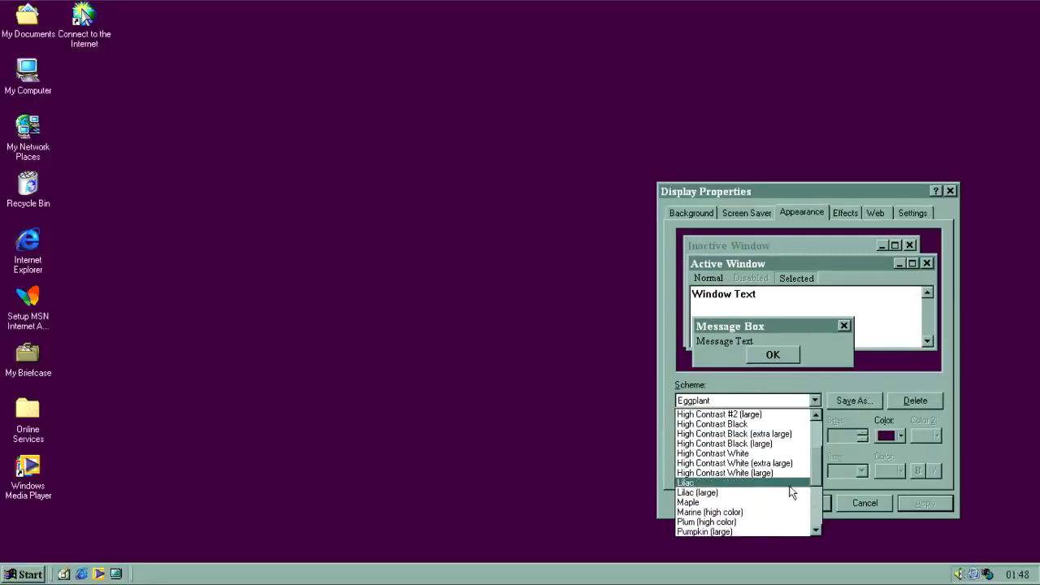
scroll(780, 491, down, 1)
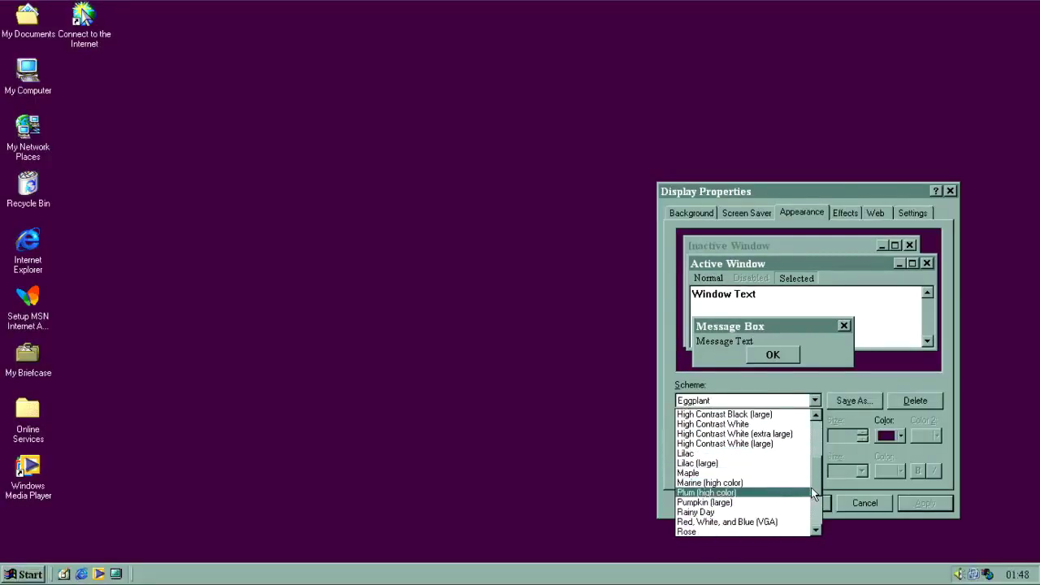
scroll(816, 487, down, 2)
scroll(816, 479, up, 3)
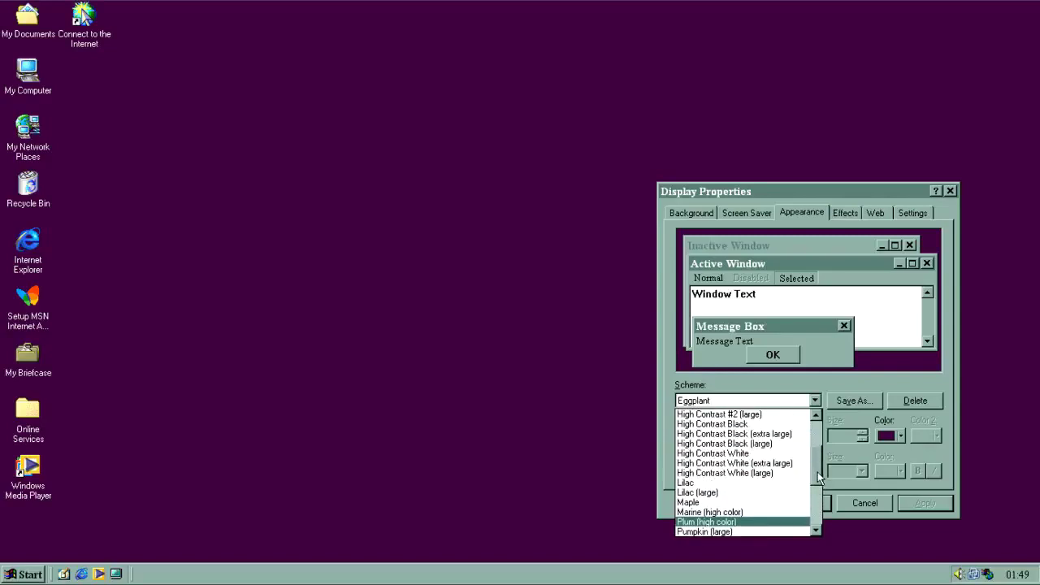
drag(819, 478, 819, 506)
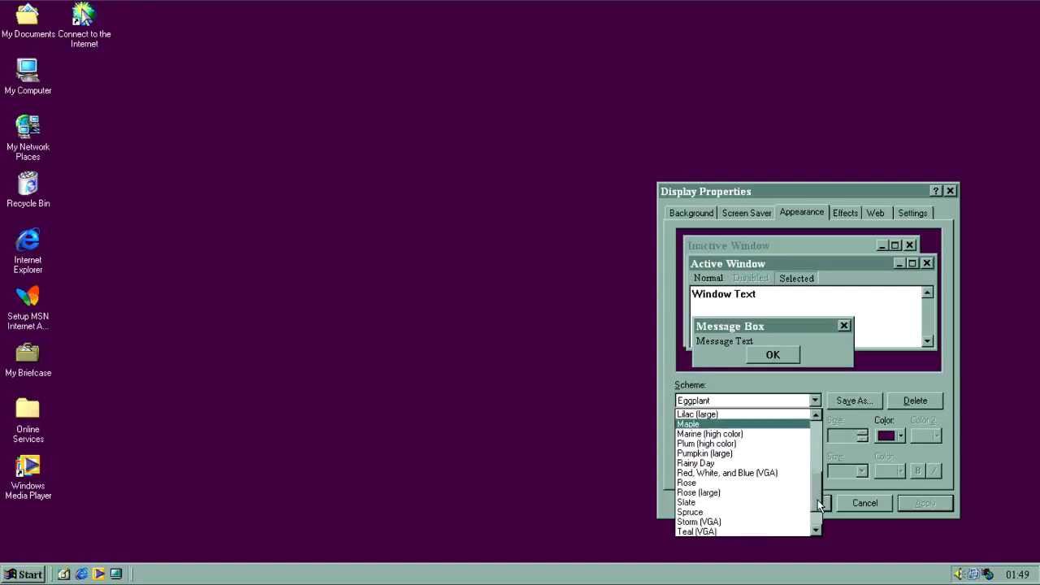
click(705, 483)
click(924, 503)
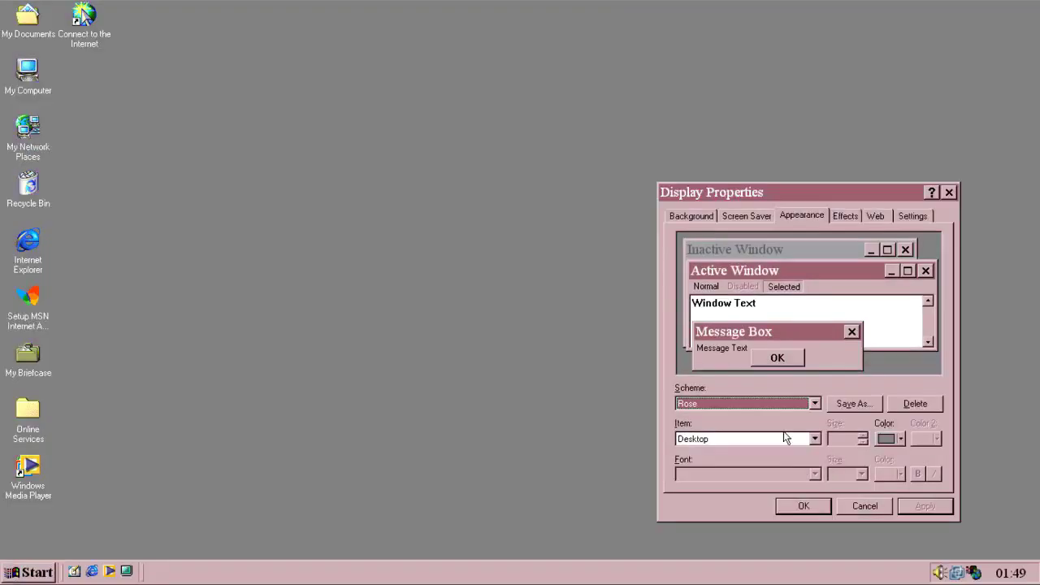
- Browse the customisable appearance items and apply the Rose (large) colour scheme
click(784, 439)
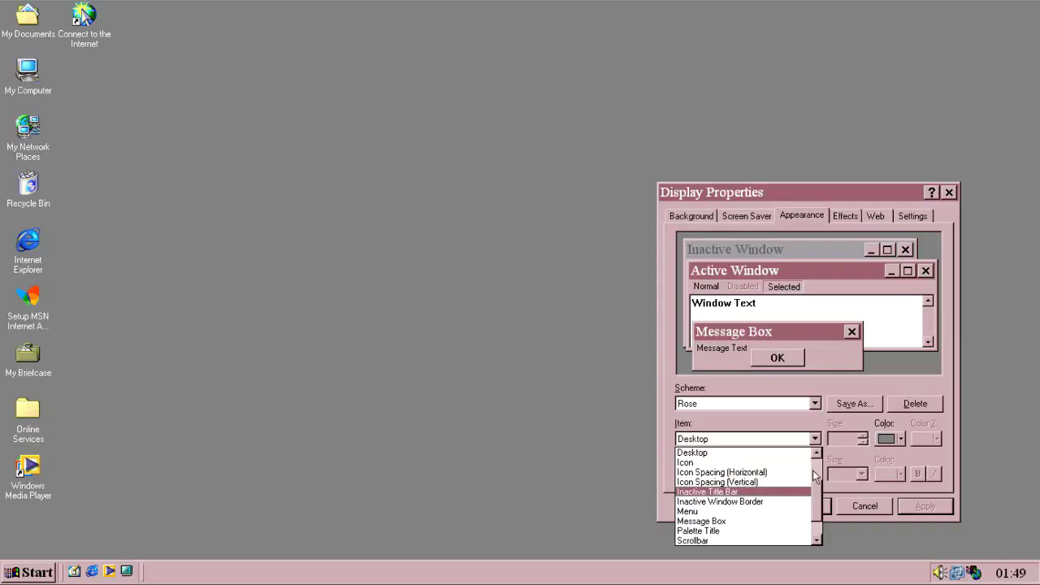
mouse_move(815, 488)
mouse_down()
mouse_move(815, 497)
mouse_move(811, 480)
mouse_up()
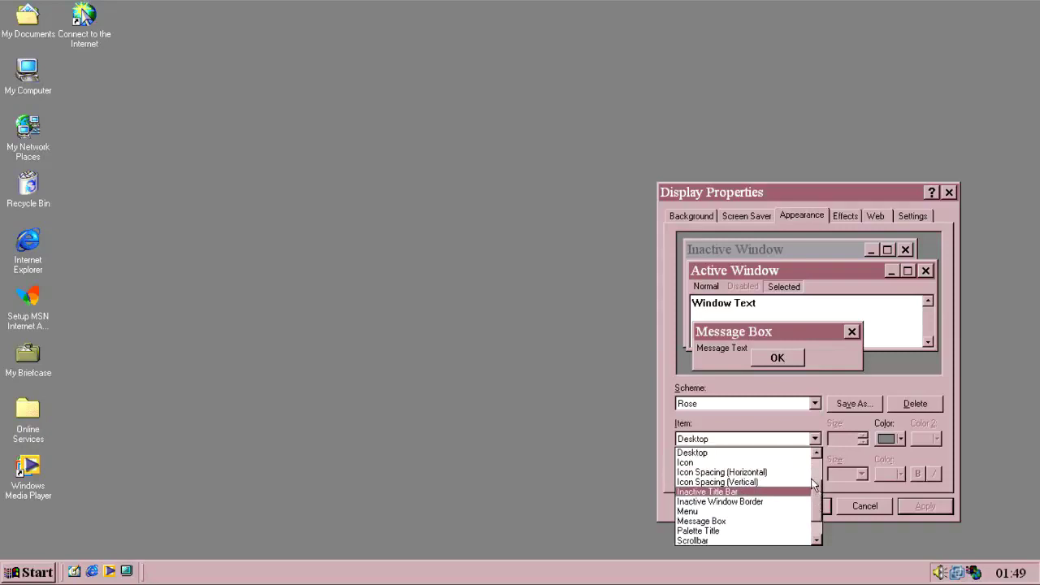
click(741, 402)
click(764, 407)
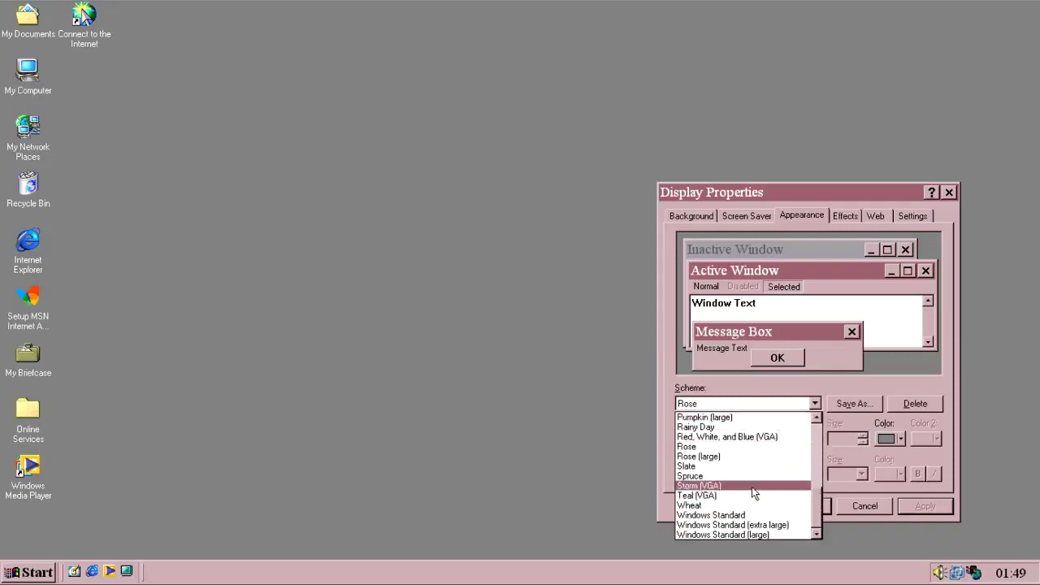
click(700, 455)
click(924, 506)
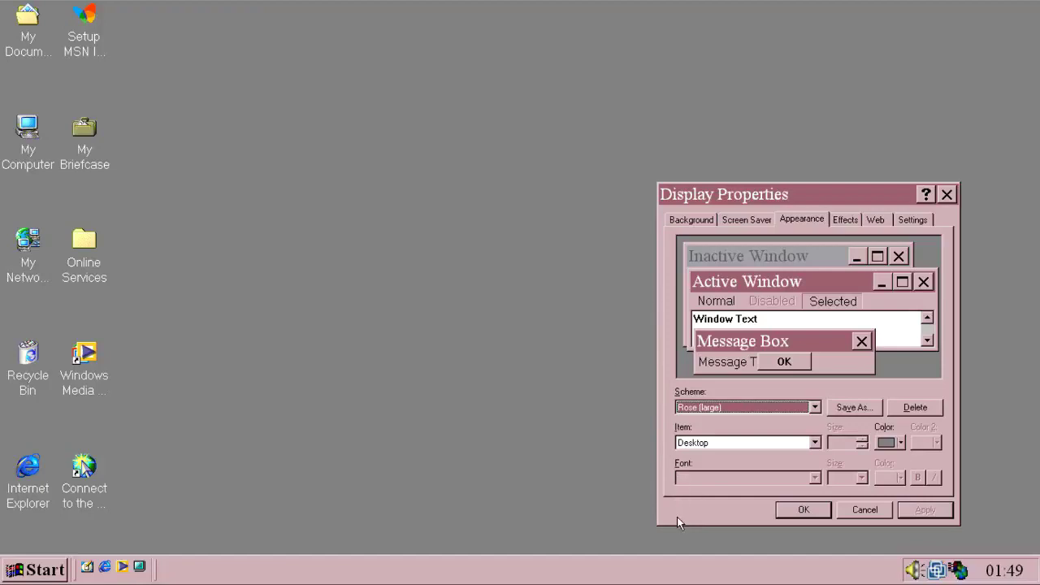
- Apply the Slate colour scheme to the desktop and windows, followed by the Spruce scheme
click(776, 443)
click(729, 407)
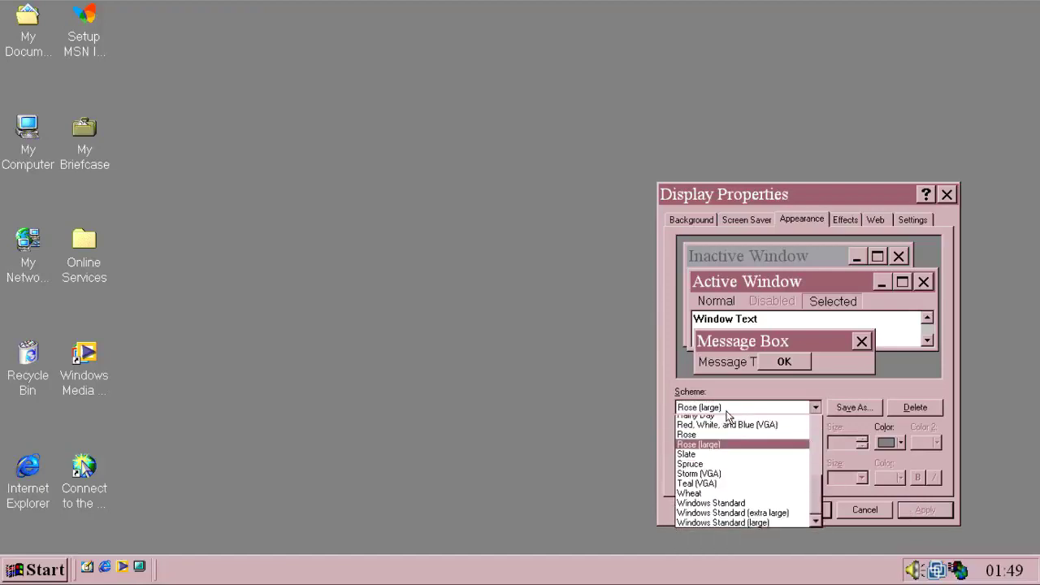
click(711, 471)
click(925, 509)
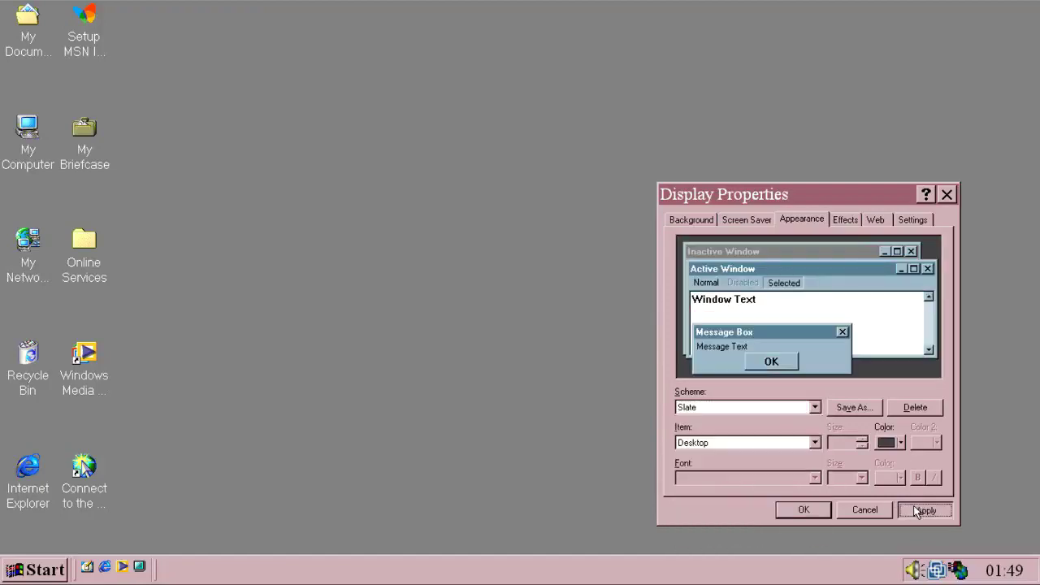
click(772, 399)
click(702, 472)
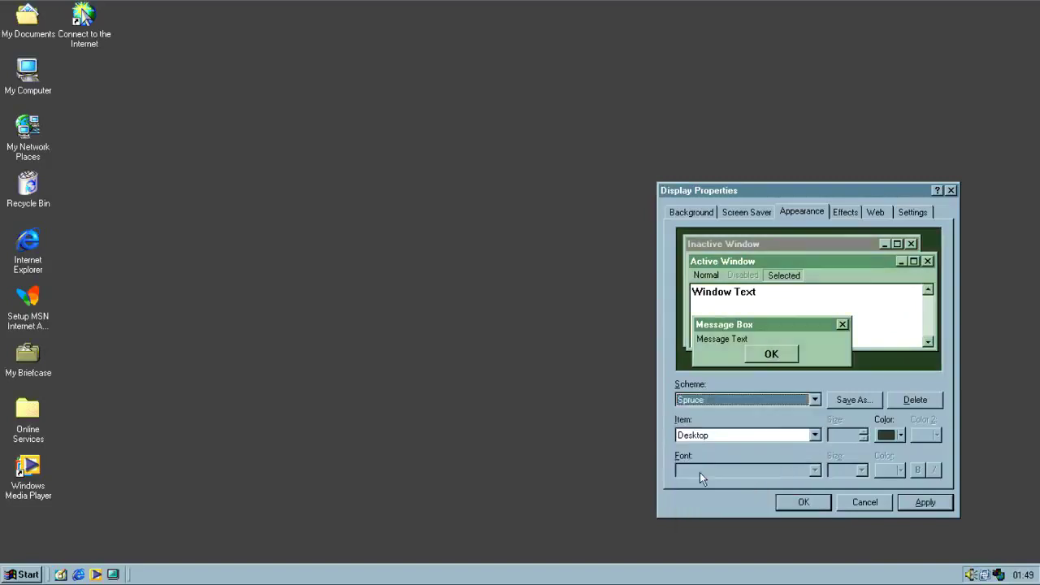
click(942, 503)
- Apply the Storm (VGA) colour scheme to the desktop and windows, followed by the Teal (VGA) scheme
click(741, 399)
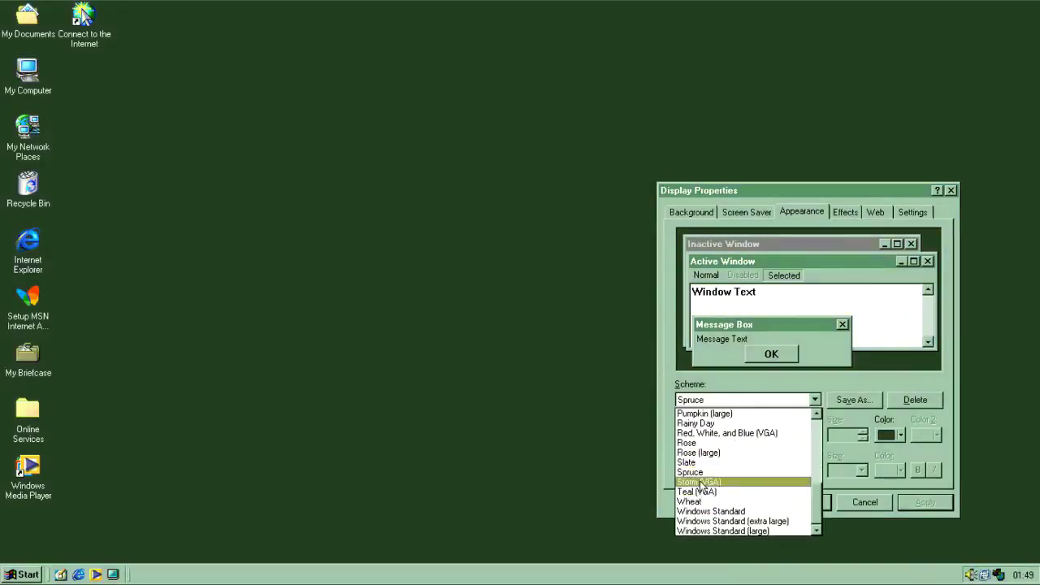
click(700, 475)
click(739, 402)
click(699, 482)
click(926, 502)
click(785, 399)
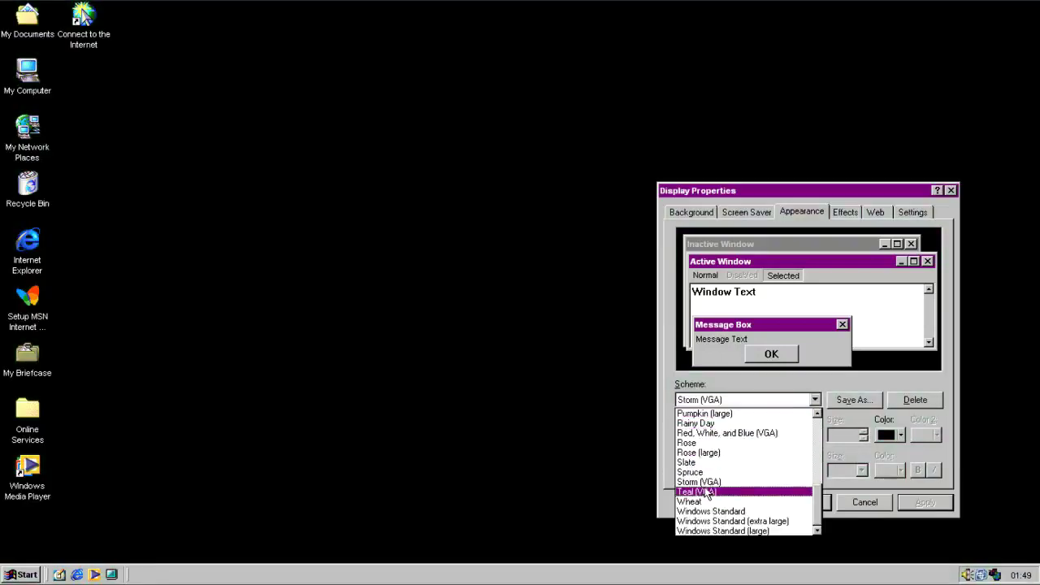
click(780, 490)
click(922, 502)
- Preview the Plum (high color) scheme and apply the Pumpkin (large) colour scheme to the desktop
click(716, 401)
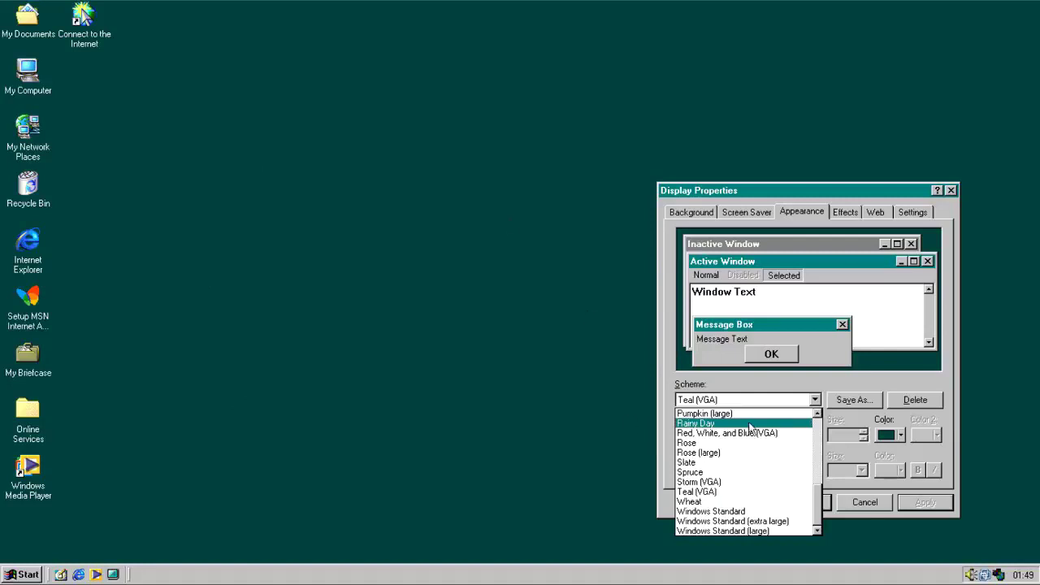
scroll(743, 439, up, 2)
scroll(727, 461, down, 1)
click(712, 431)
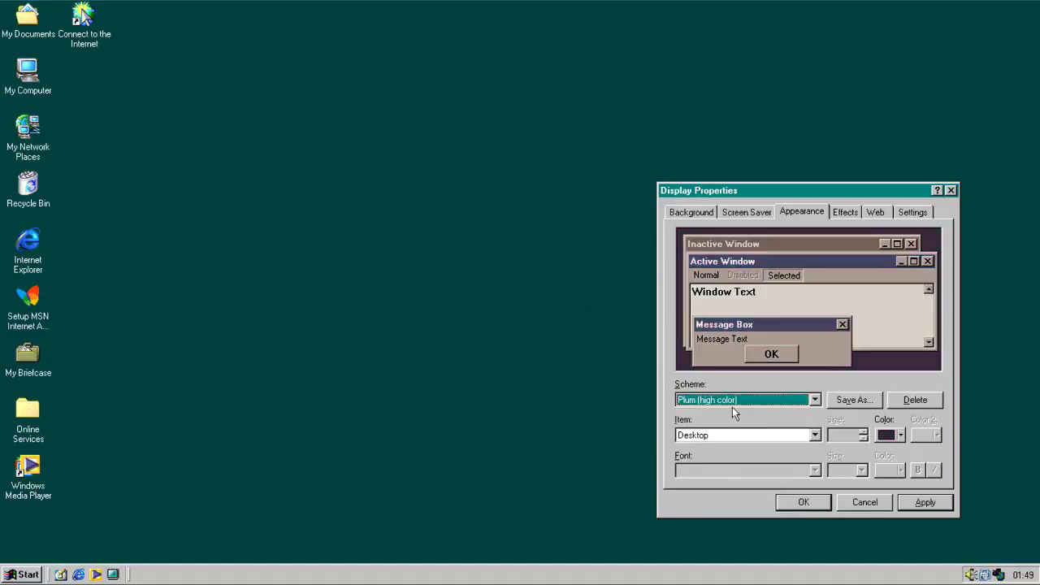
click(731, 400)
click(707, 424)
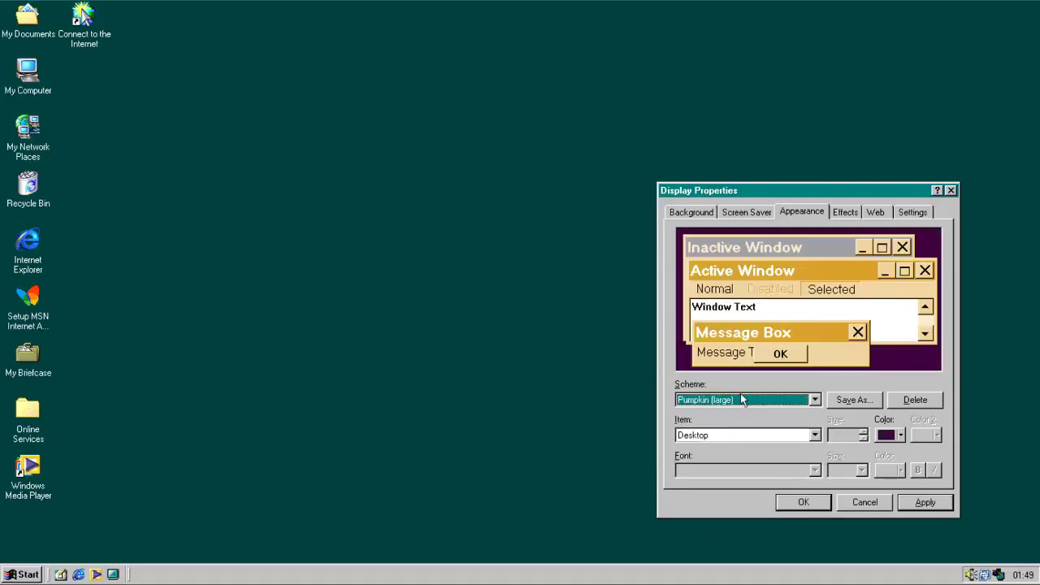
click(895, 502)
- Apply the Rainy Day colour scheme to the desktop and windows
click(762, 406)
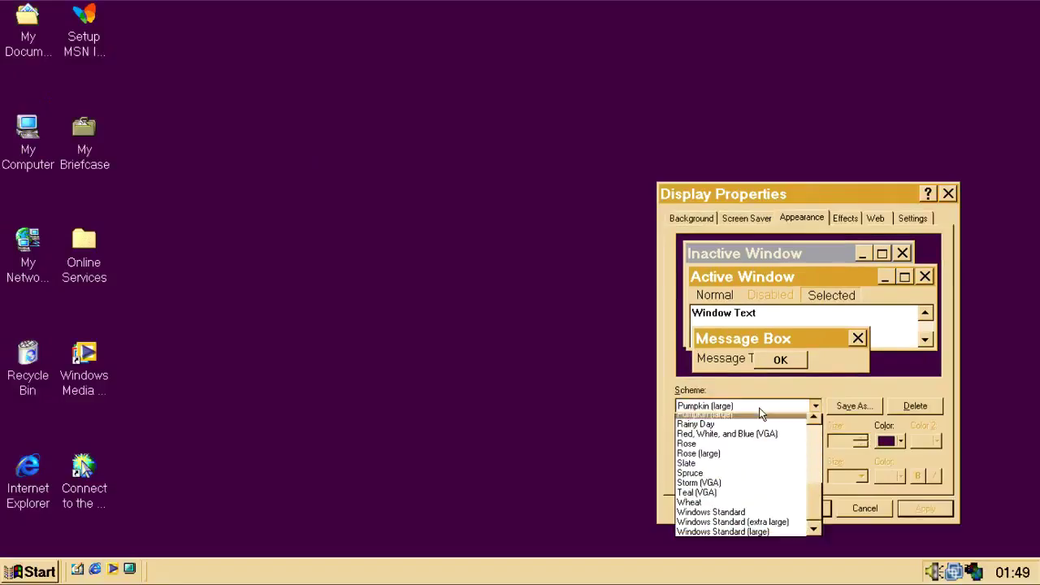
click(712, 429)
click(925, 506)
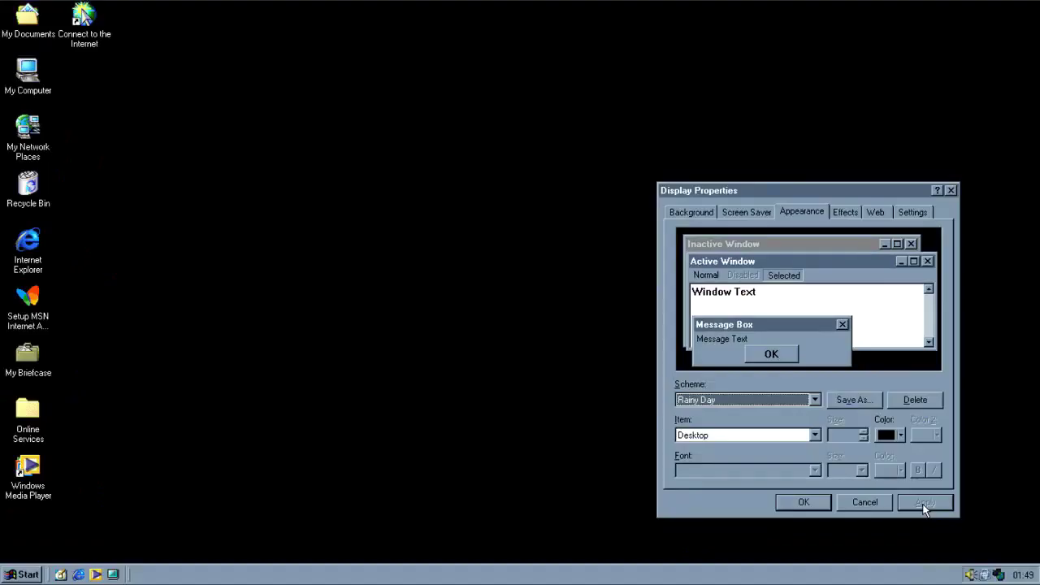
- Set the solar eclipse picture as the desktop wallpaper and close the display properties
click(700, 212)
click(699, 426)
scroll(699, 444, down, 3)
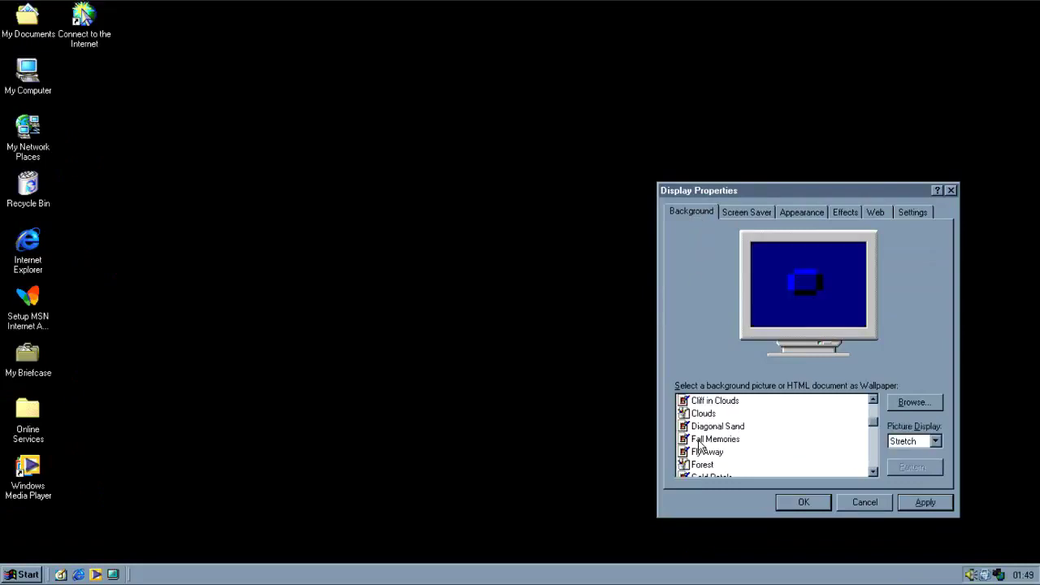
click(697, 443)
scroll(699, 438, down, 8)
click(703, 414)
scroll(703, 419, up, 6)
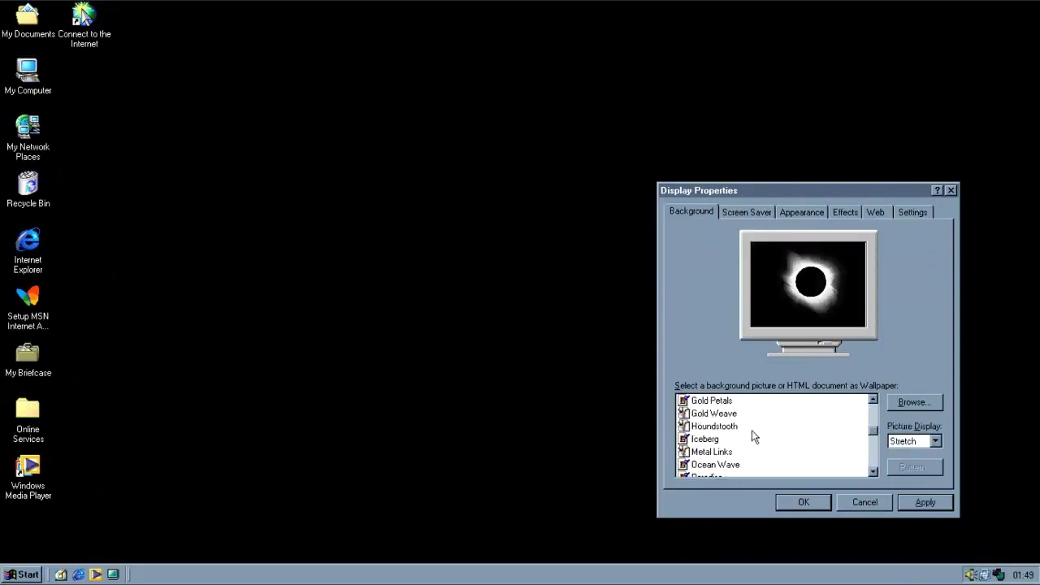
click(925, 503)
click(792, 504)
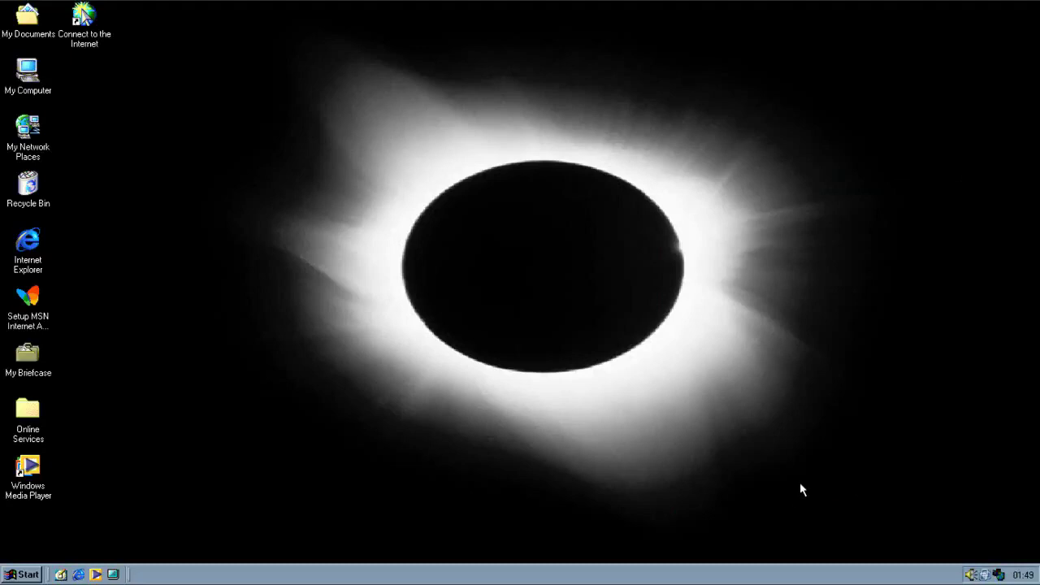
- Launch Minesweeper from the installed games
click(39, 574)
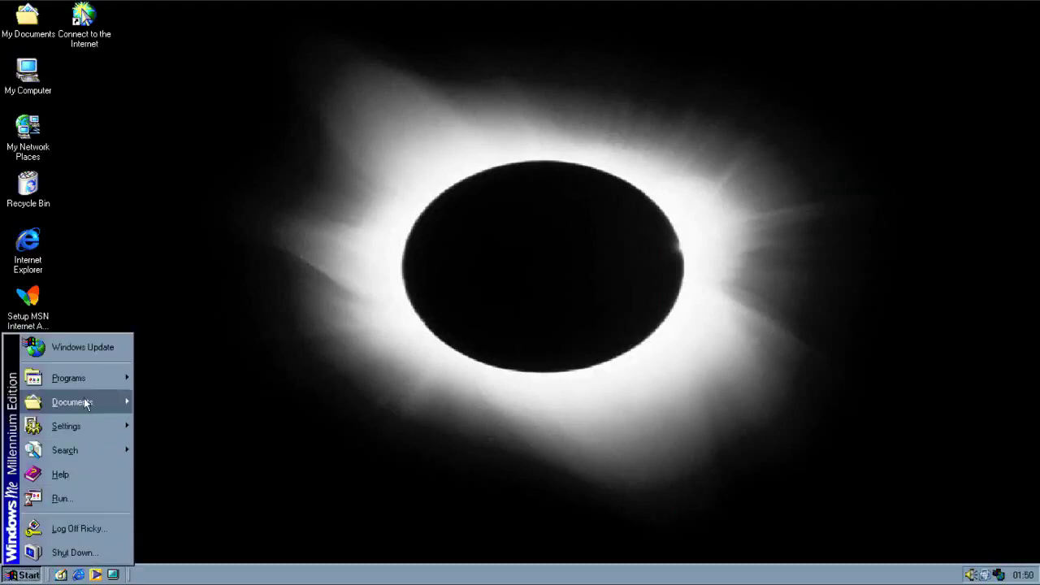
mouse_move(77, 381)
mouse_move(186, 390)
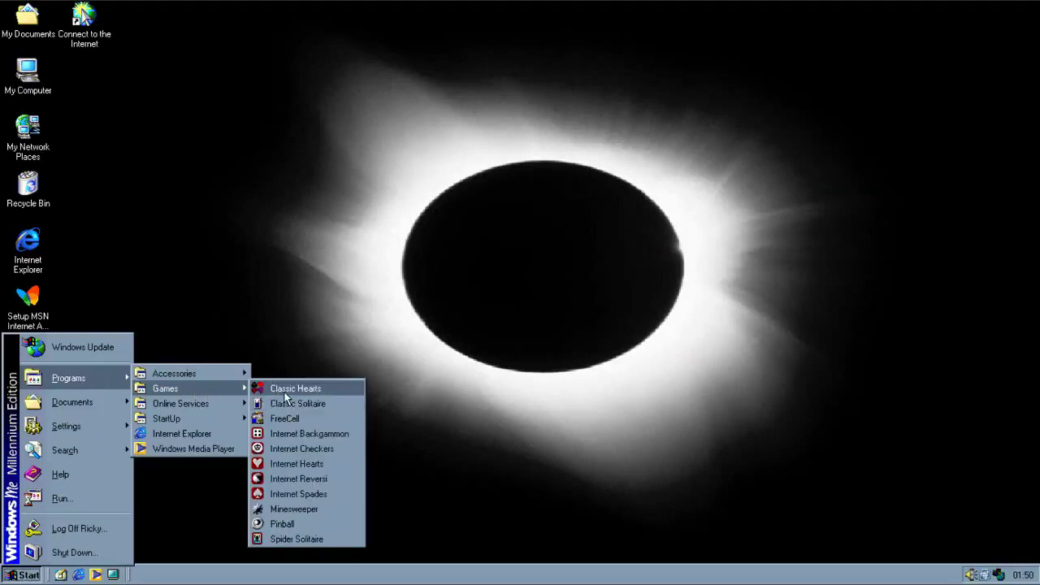
click(284, 510)
- Launch the Internet Reversi game and quit it from its opening screen
click(37, 578)
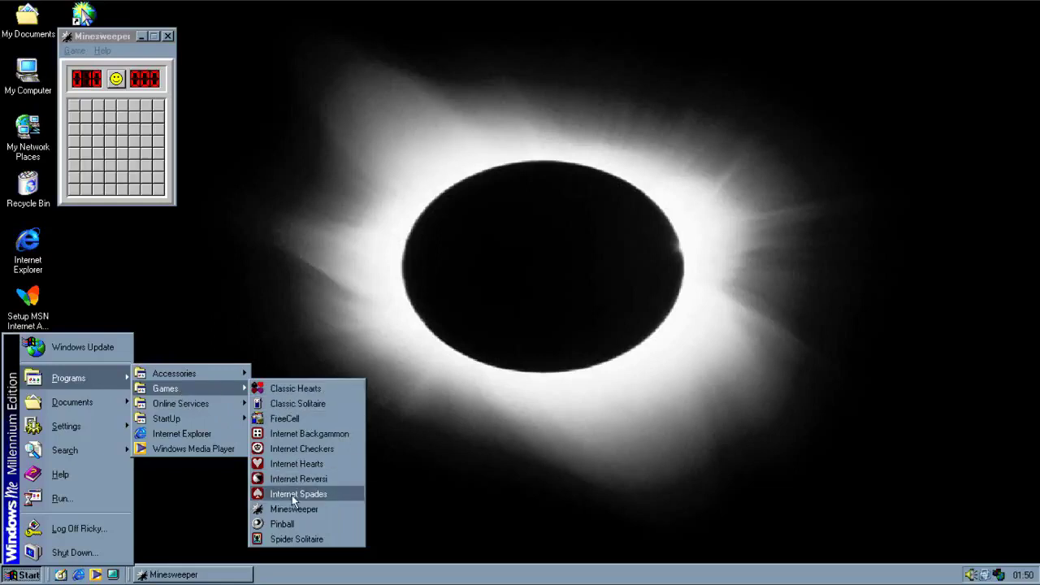
click(310, 485)
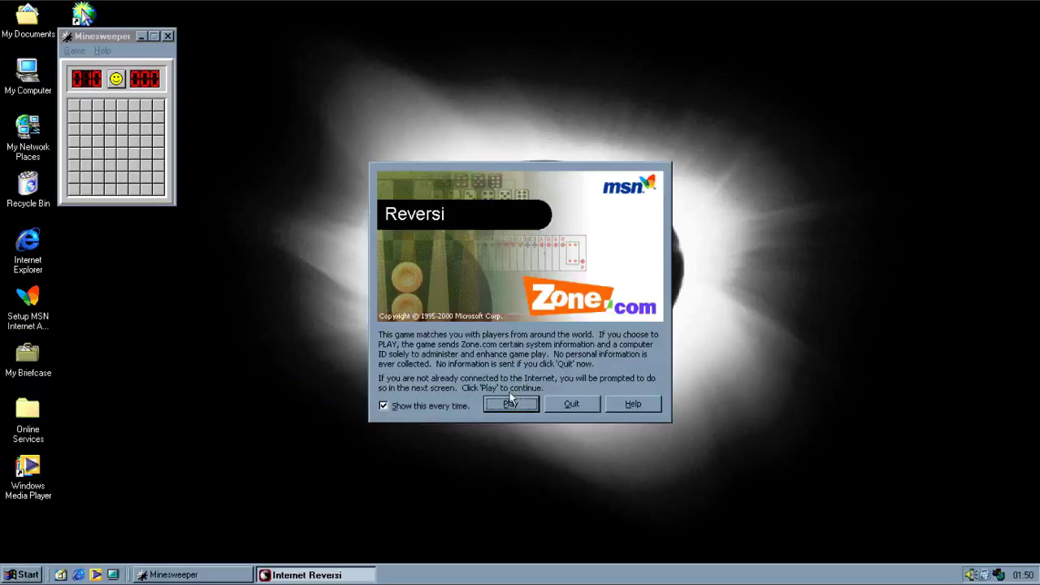
click(593, 404)
- Launch Internet Reversi with its opening screen turned off for future starts, begin playing, and close the MSN Internet Access setup
click(29, 575)
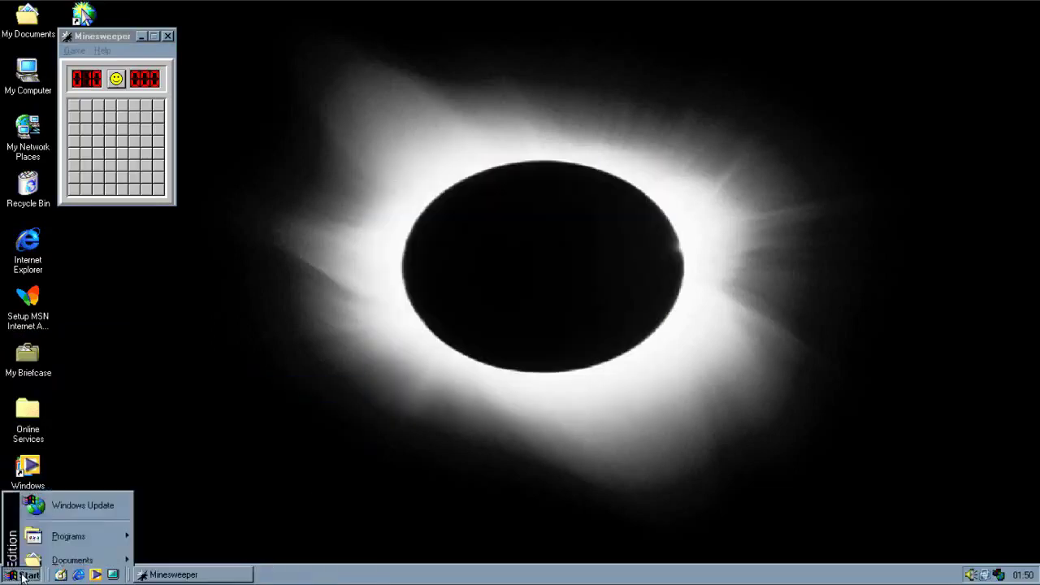
mouse_move(73, 379)
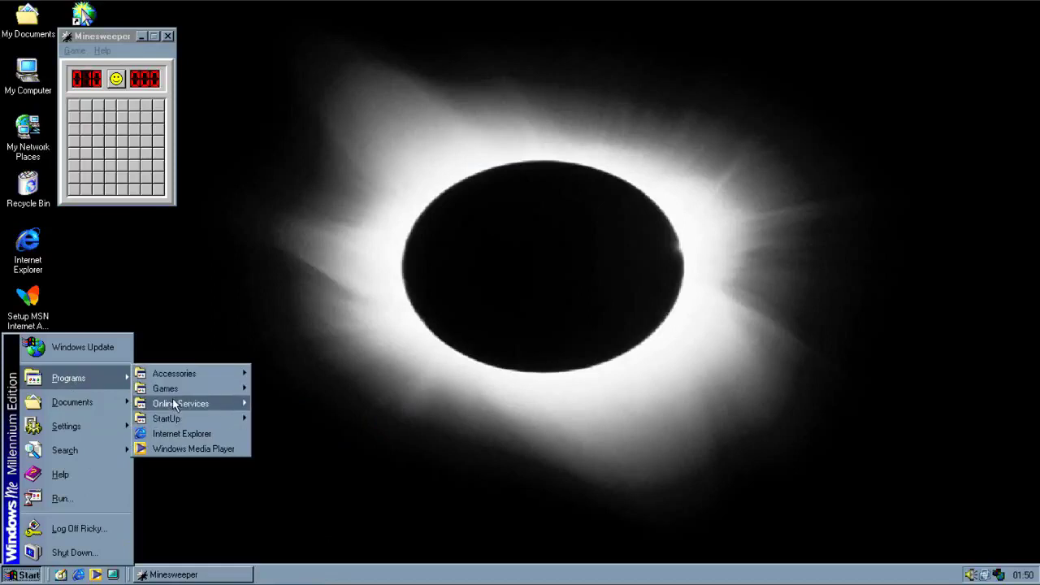
mouse_move(173, 396)
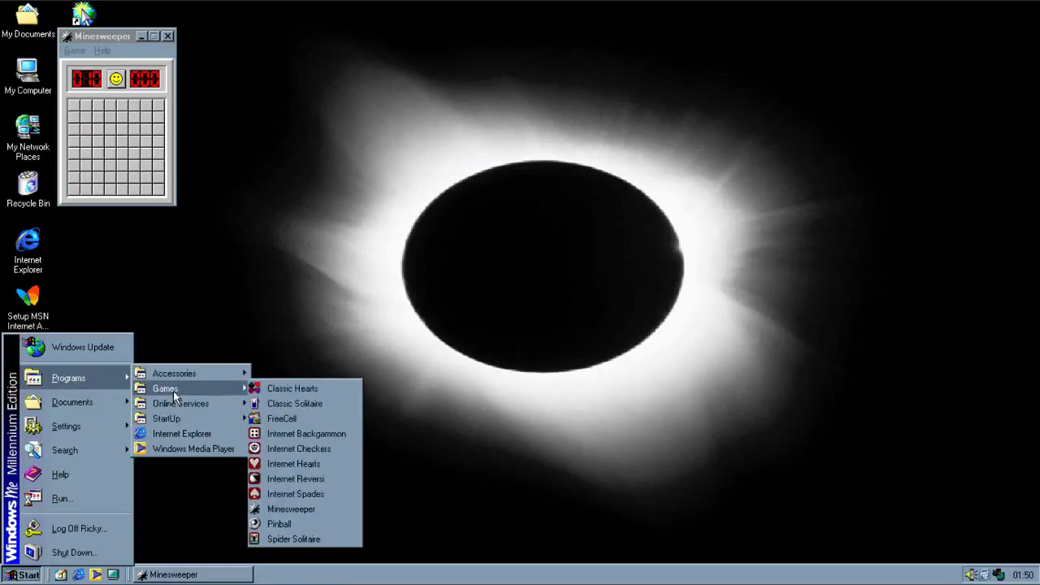
click(325, 481)
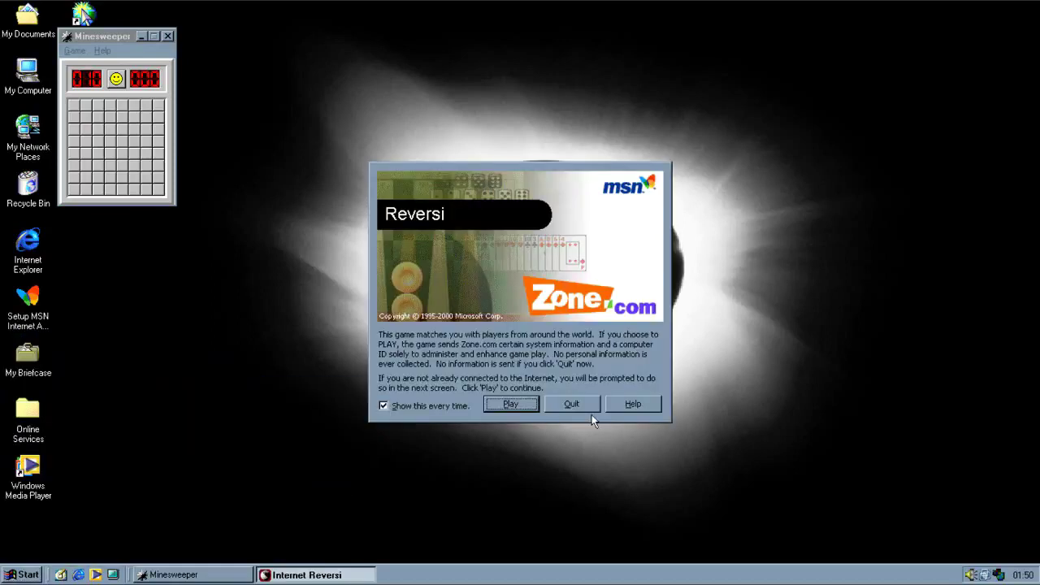
click(448, 407)
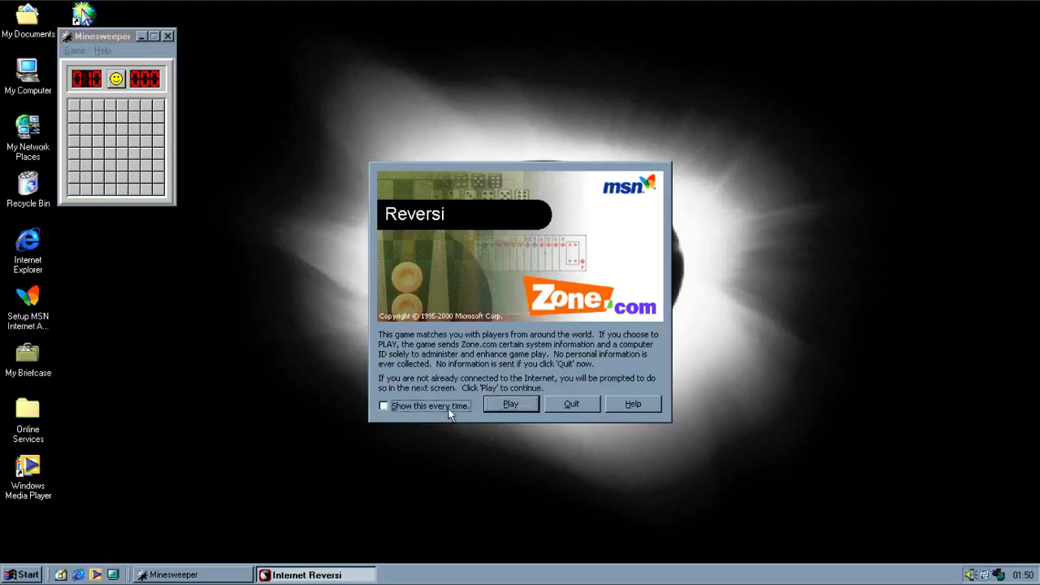
click(507, 404)
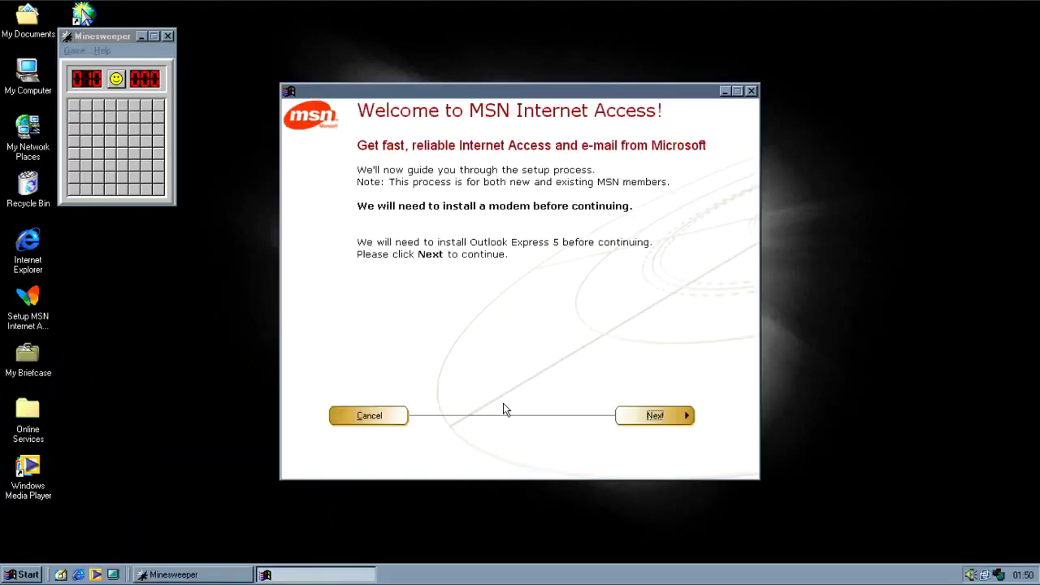
click(750, 91)
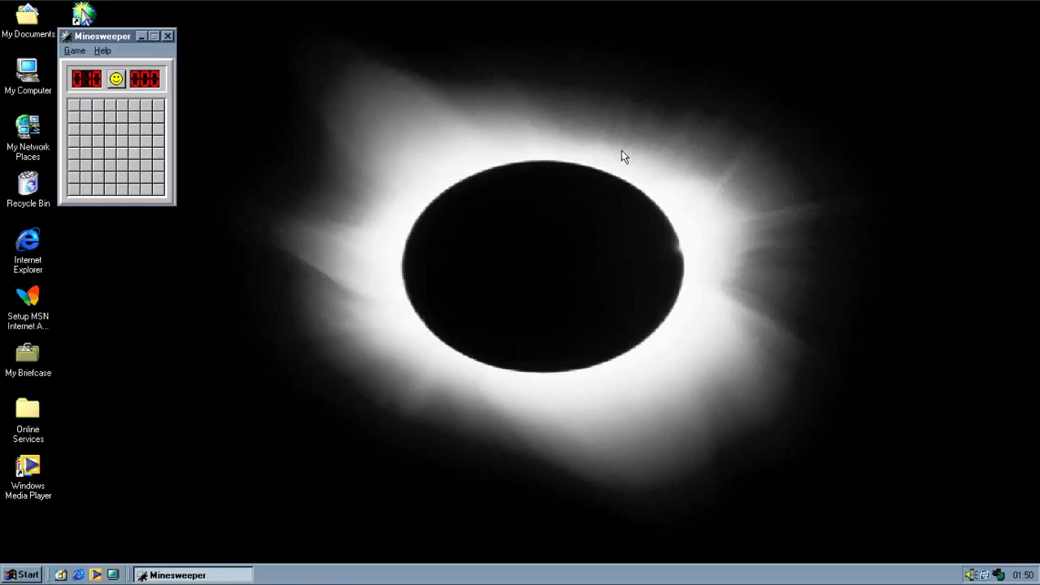
- Launch Classic Solitaire from the installed games
click(35, 577)
mouse_move(71, 380)
mouse_move(171, 378)
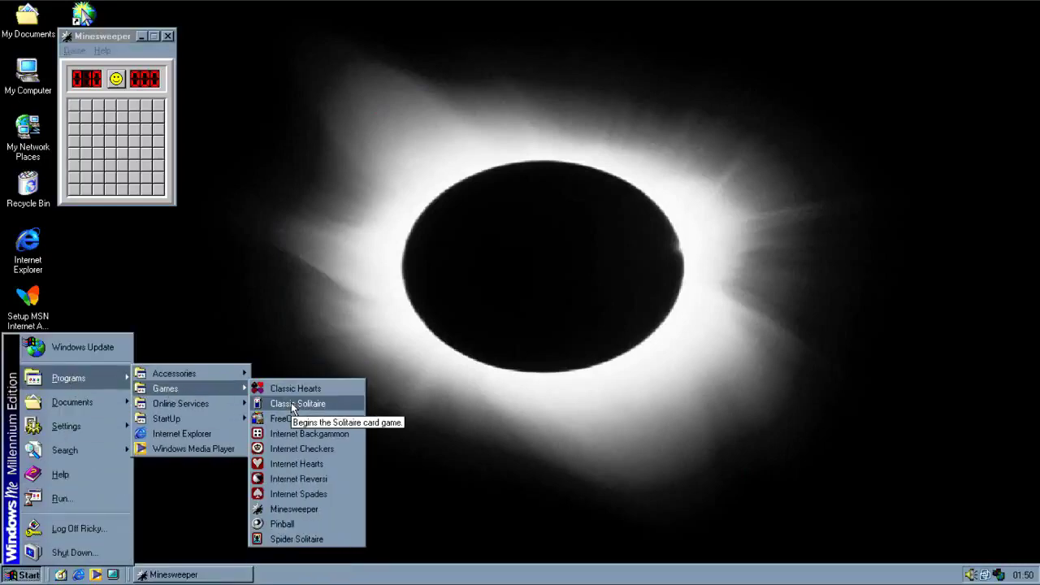
click(293, 404)
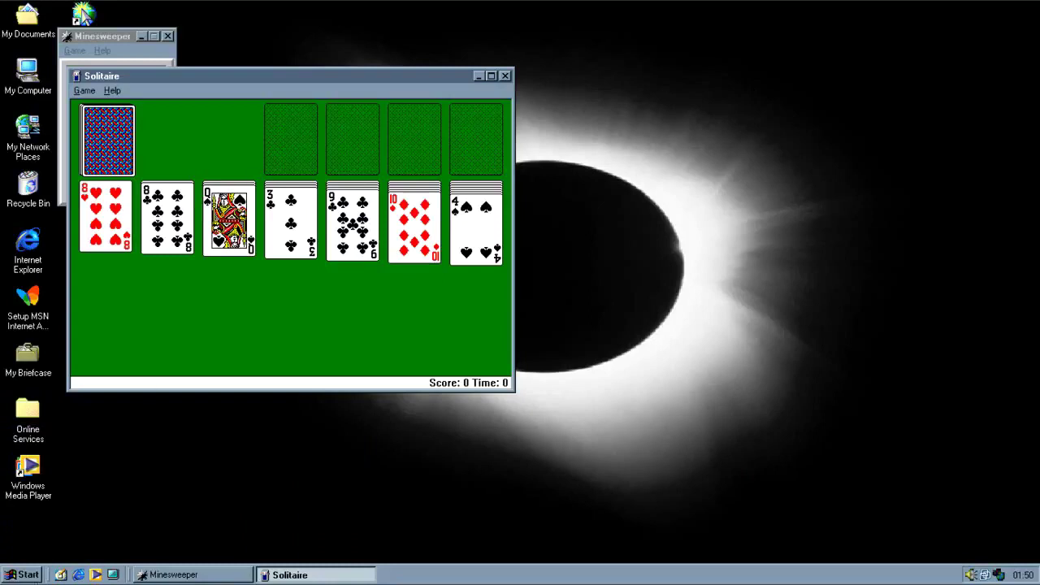
- Launch WebTV for Windows from the entertainment accessories
click(31, 577)
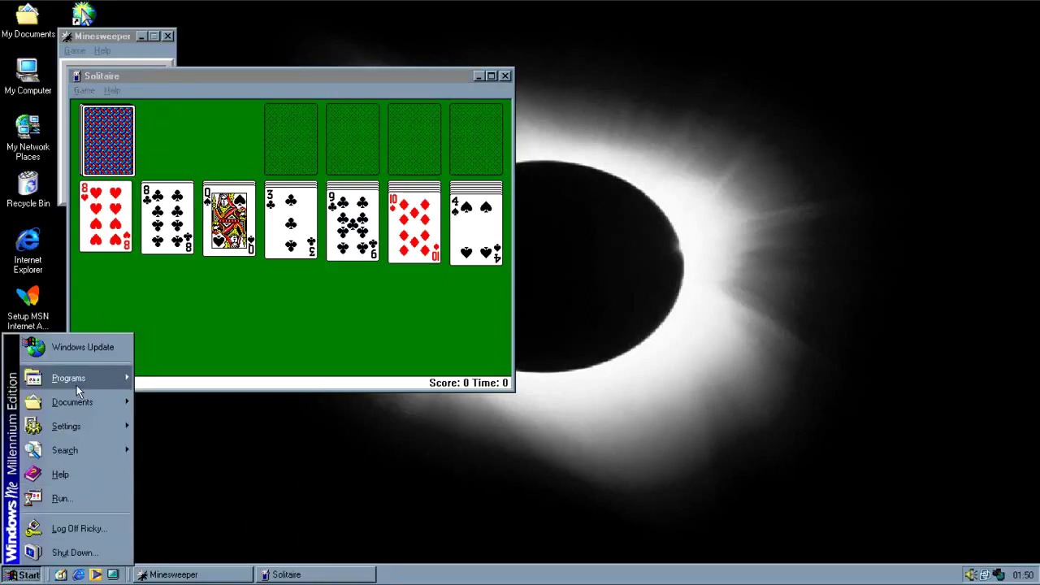
mouse_move(77, 385)
mouse_move(220, 376)
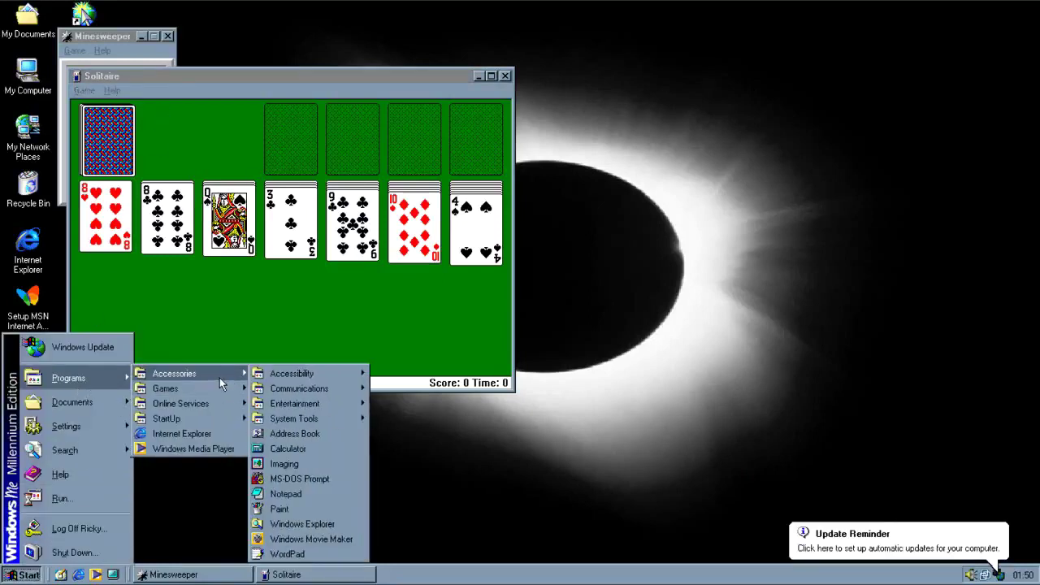
mouse_move(317, 408)
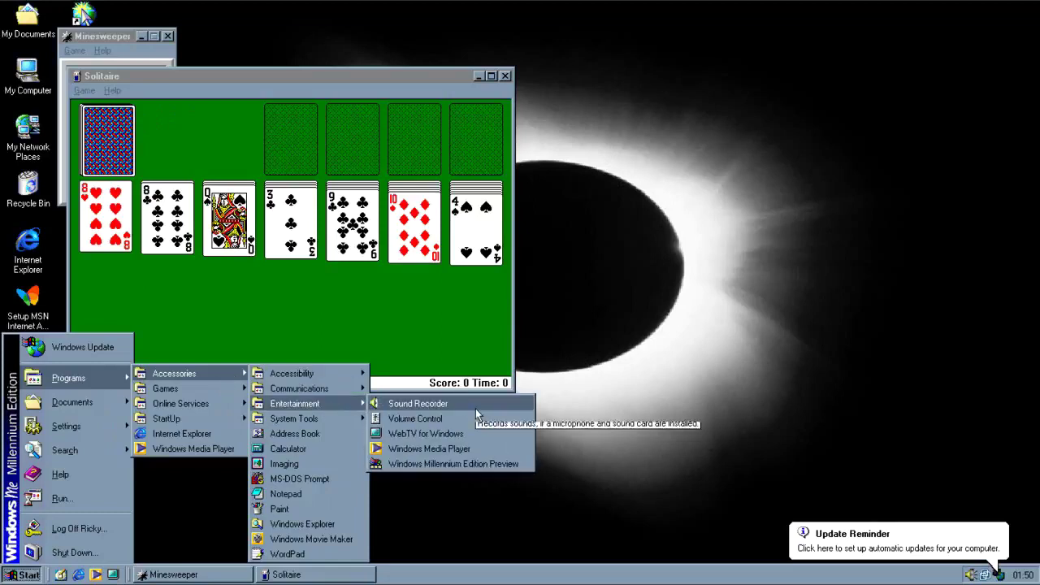
click(443, 434)
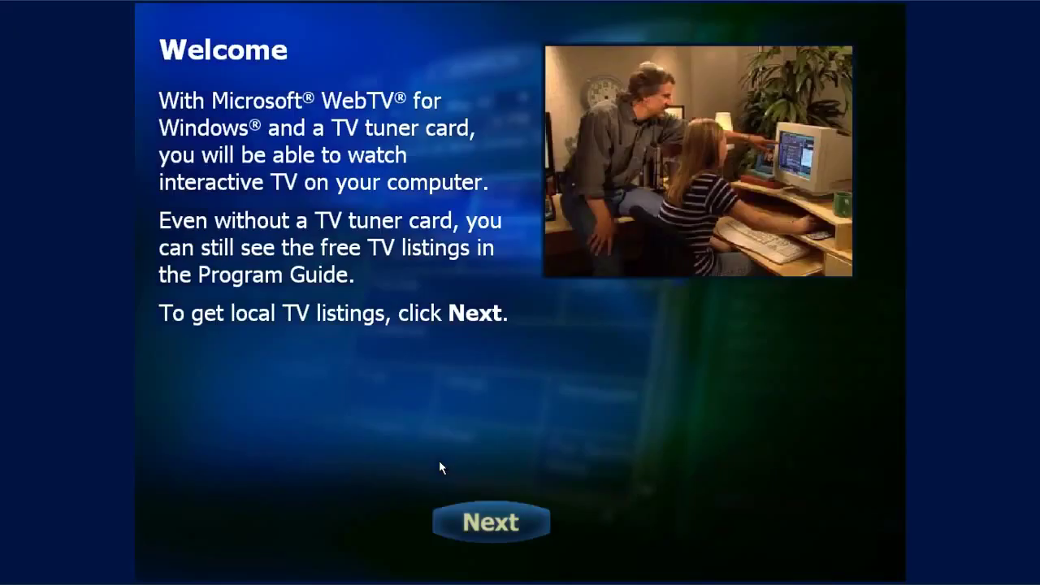
- Go through the WebTV setup without entering a ZIP code and finish the configuration
click(489, 524)
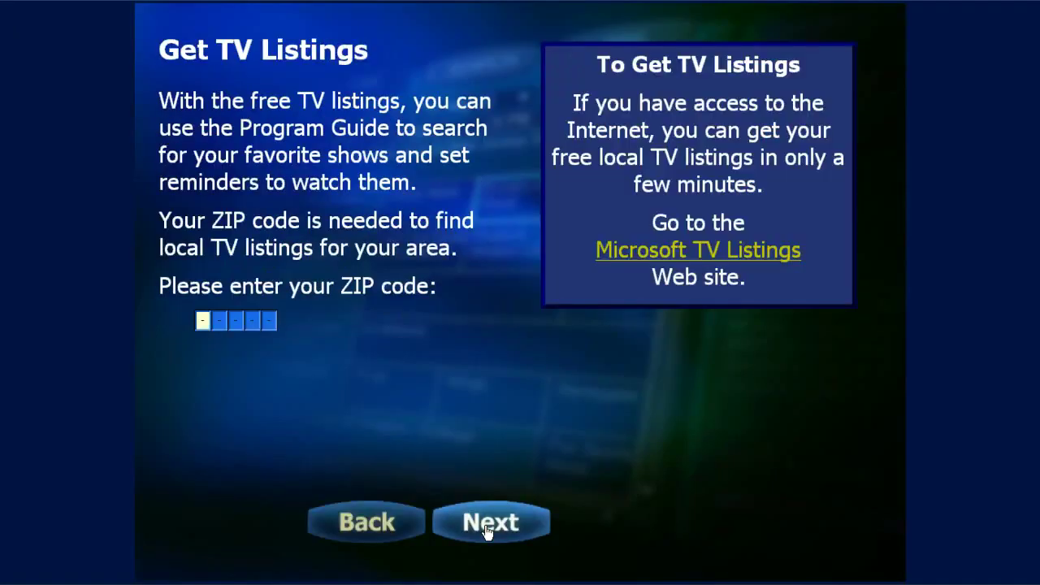
click(488, 526)
click(385, 522)
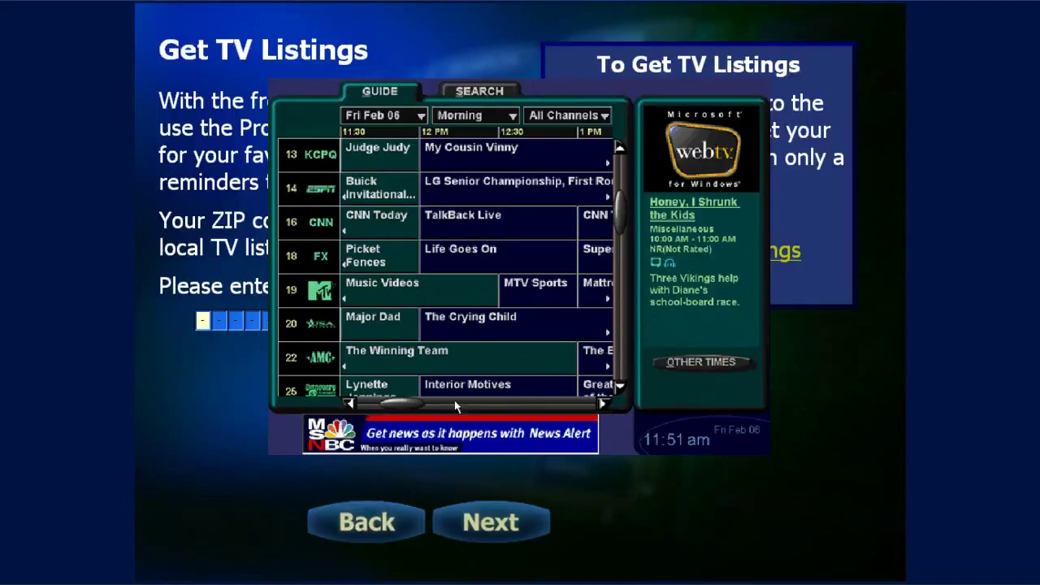
click(492, 530)
click(499, 536)
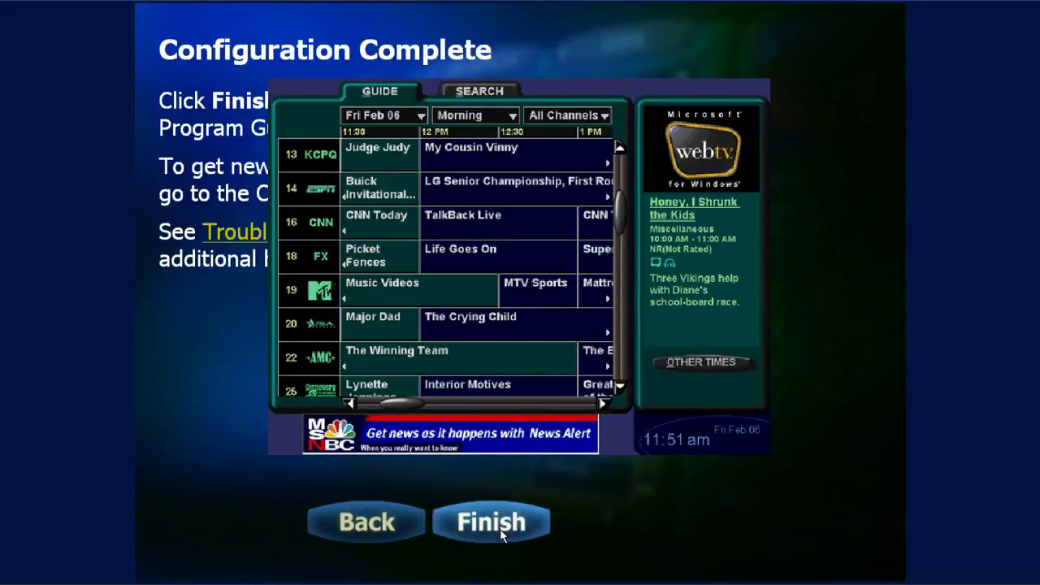
click(501, 532)
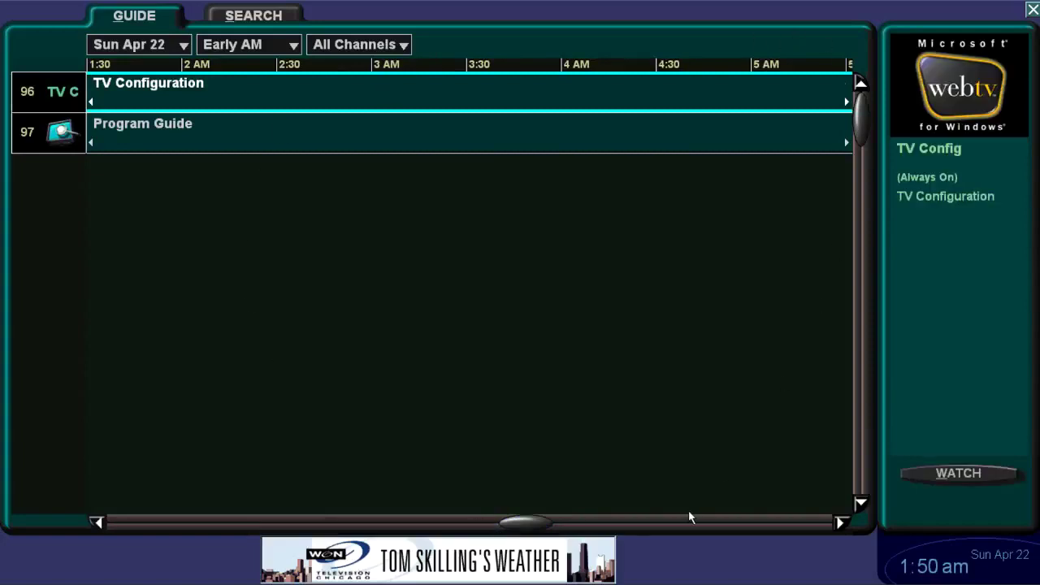
- Browse the WebTV program guide ahead to the morning schedule, view the show search page and close WebTV
drag(526, 522, 669, 522)
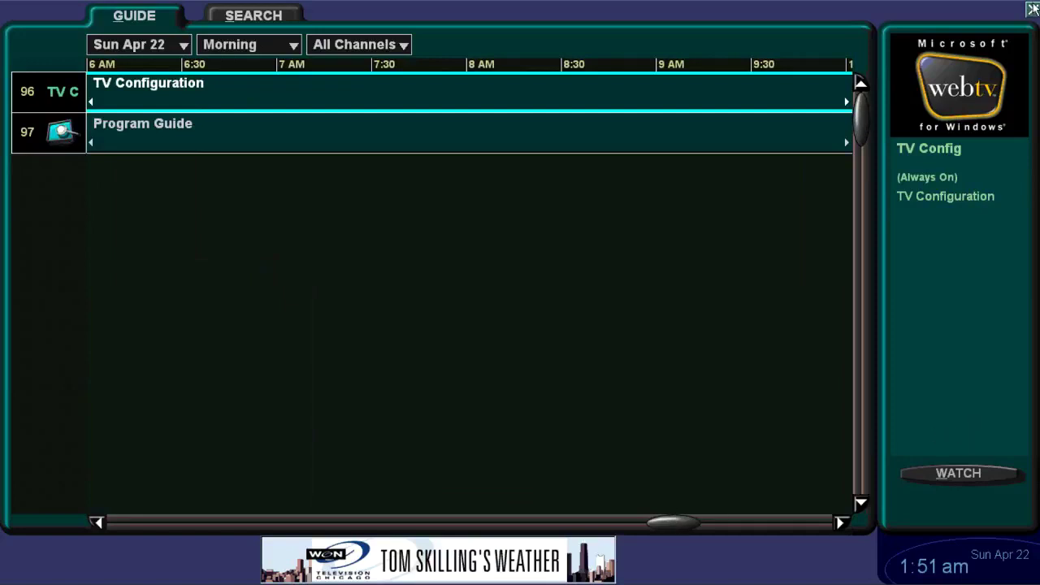
click(276, 25)
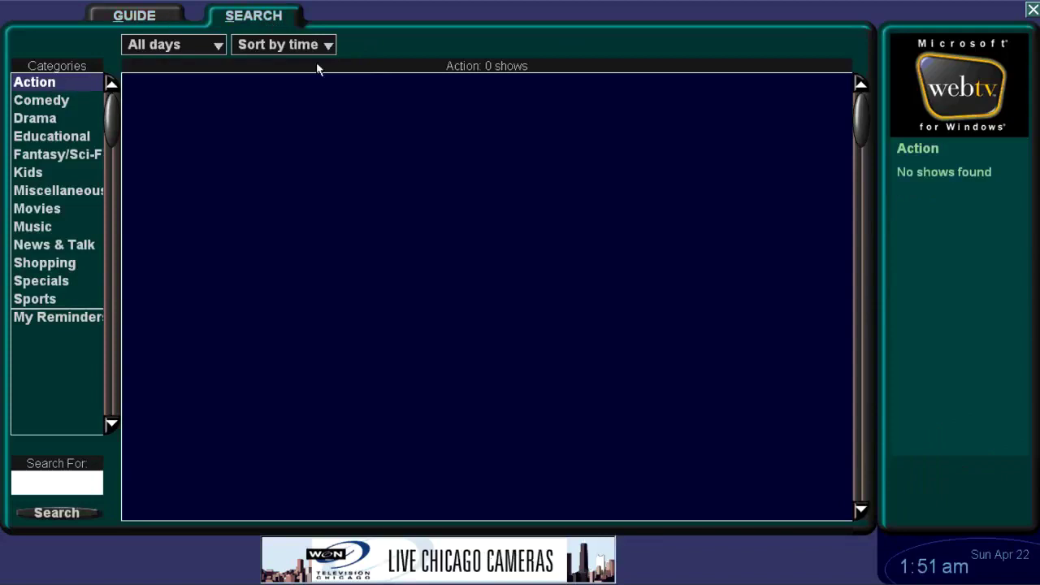
click(1033, 10)
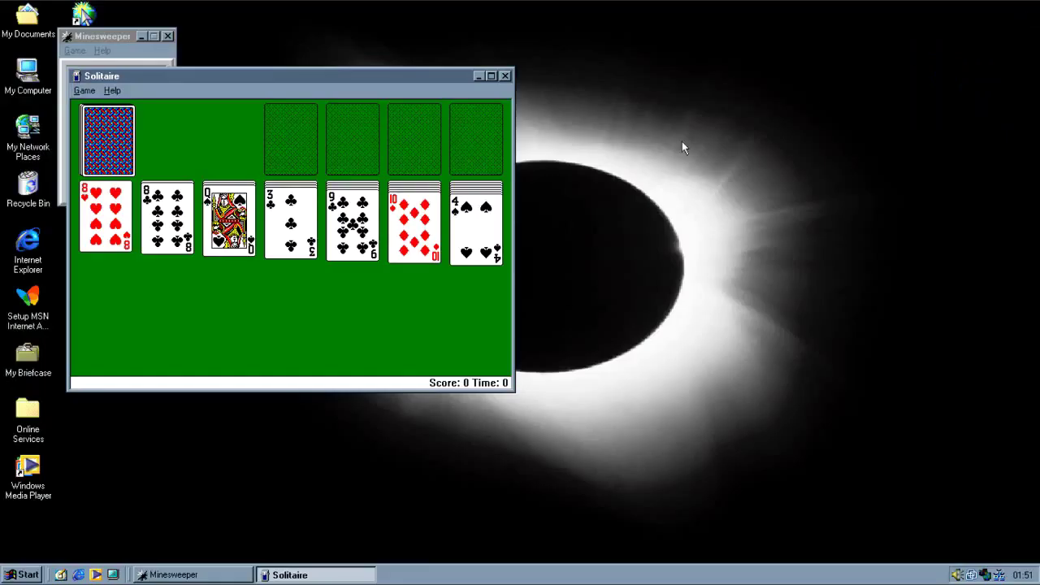
- Launch the On-Screen Keyboard from the accessibility accessories
click(28, 574)
mouse_move(73, 378)
mouse_move(189, 382)
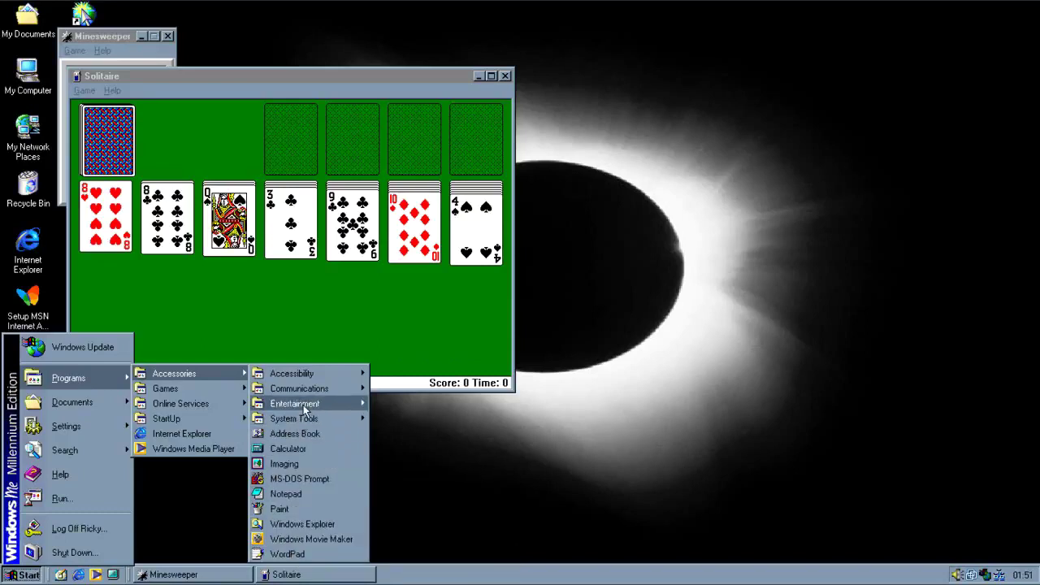
mouse_move(341, 404)
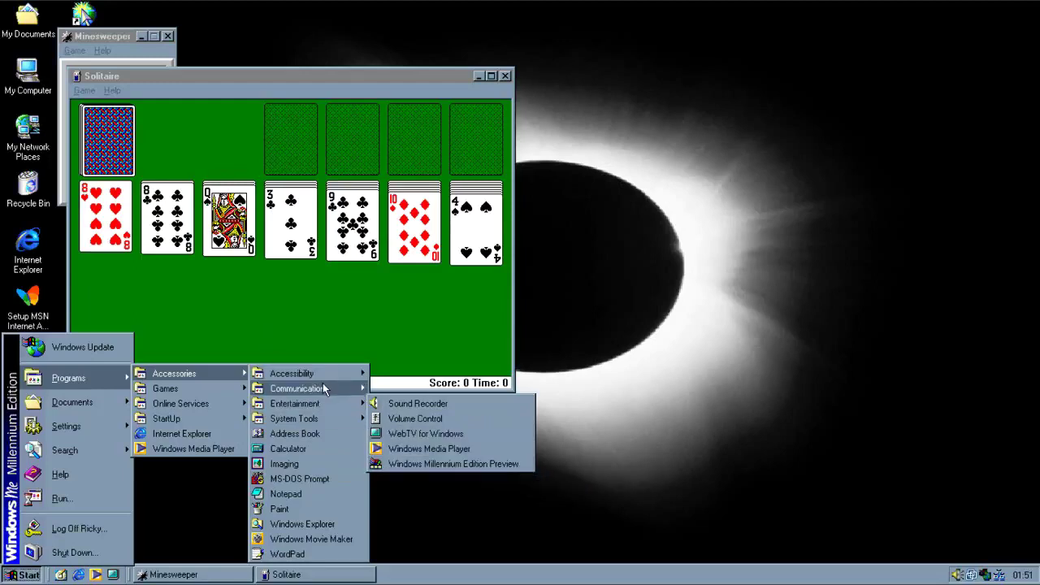
mouse_move(325, 389)
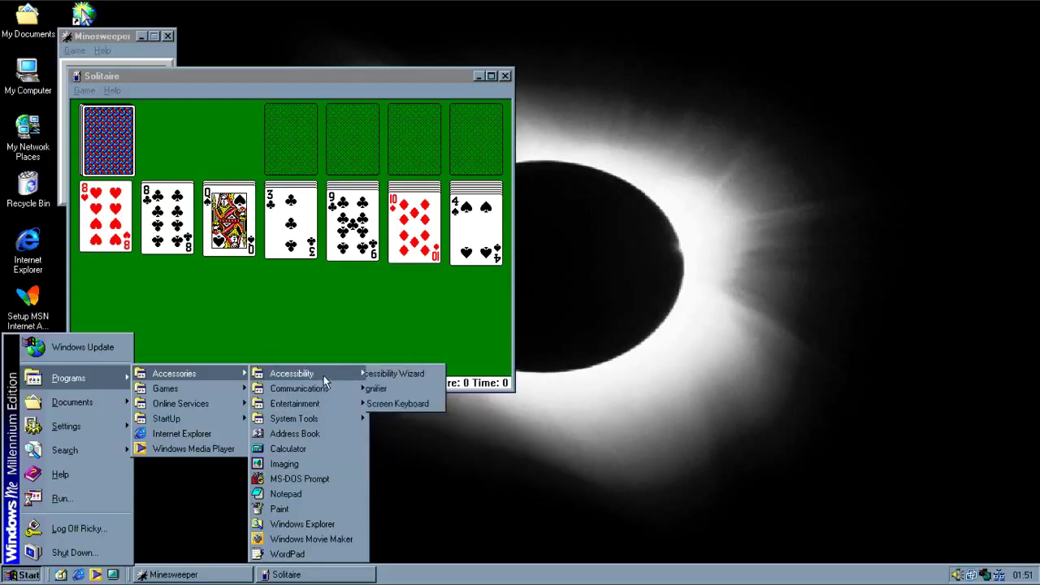
click(395, 405)
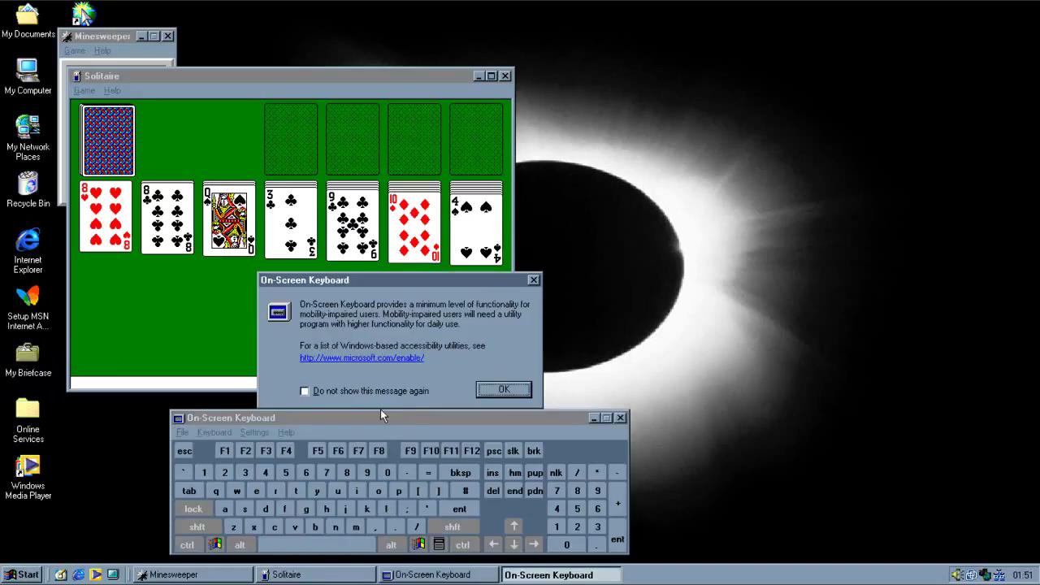
- Dismiss the On-Screen Keyboard's introductory message and reposition the keyboard below the Solitaire window
click(533, 280)
drag(413, 418, 536, 417)
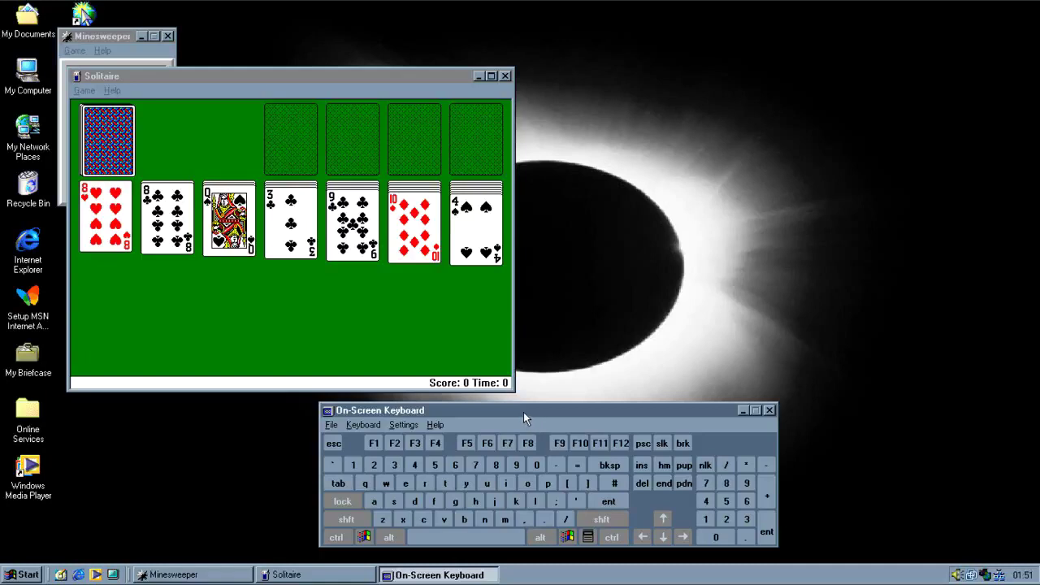
drag(523, 413, 540, 413)
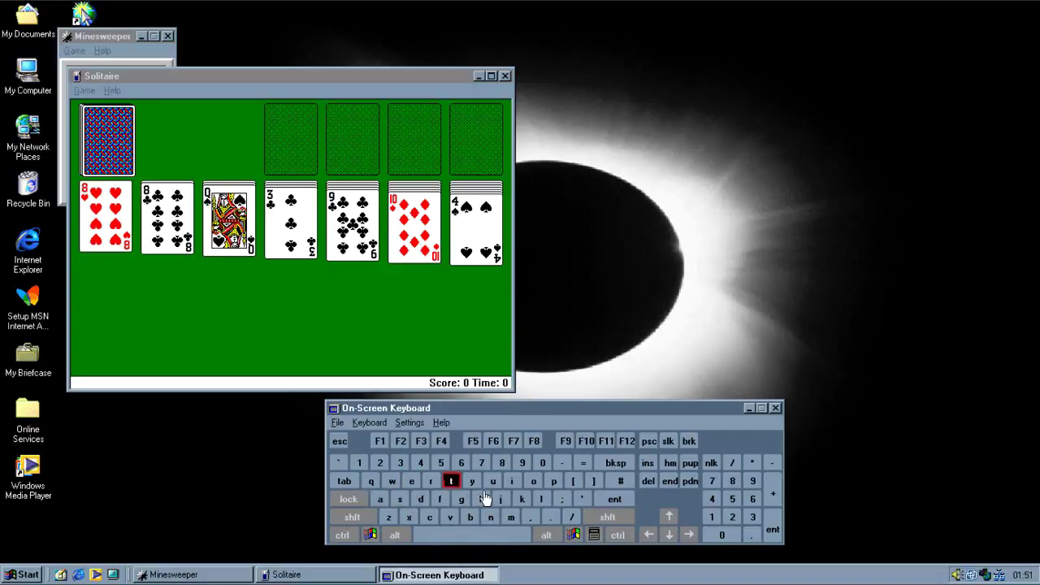
- Launch Imaging from the accessories and move its window so that it only partly overlaps Solitaire
click(27, 574)
mouse_move(85, 380)
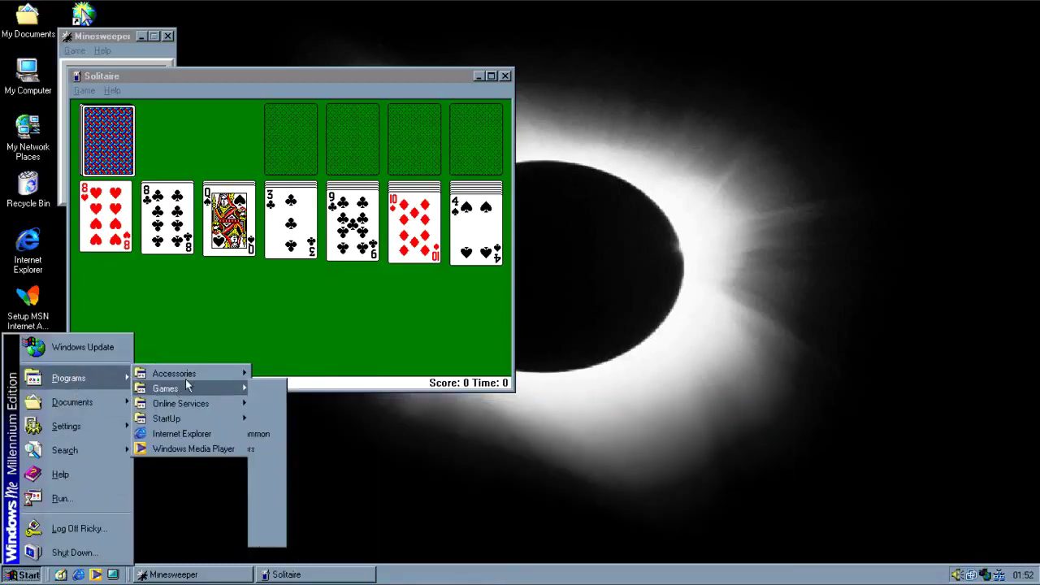
mouse_move(199, 373)
mouse_move(313, 405)
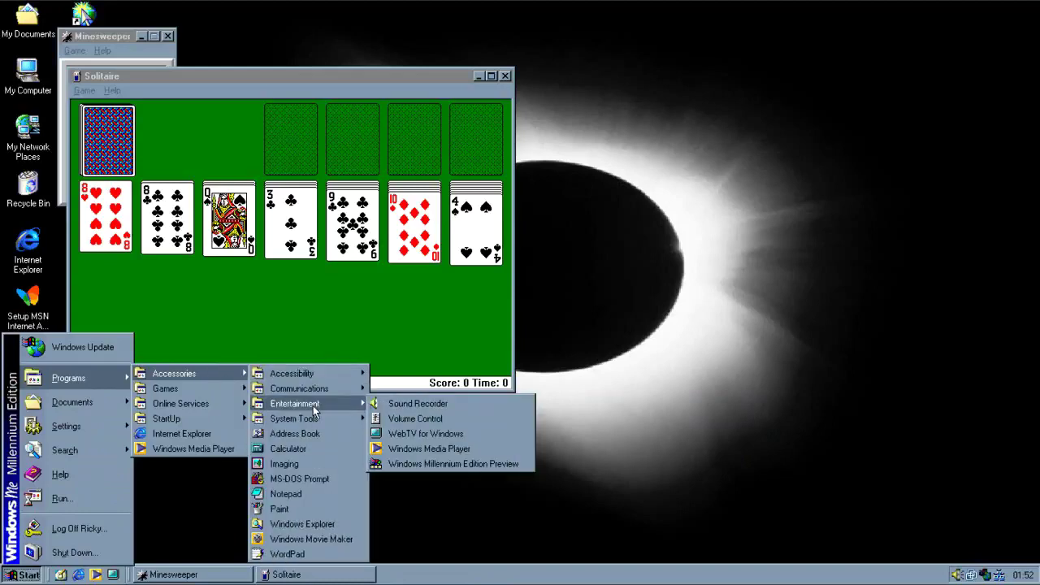
click(305, 463)
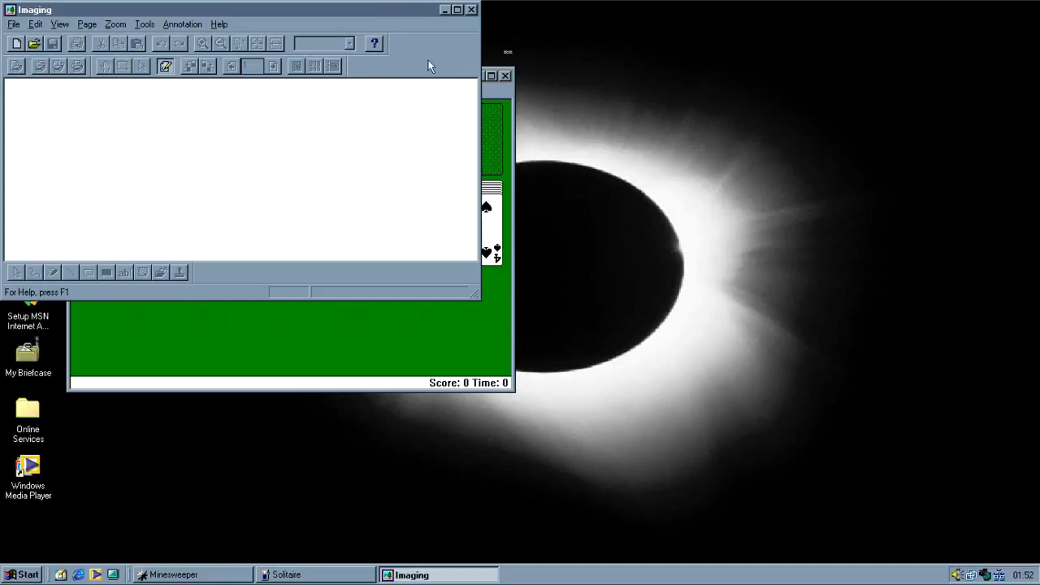
drag(391, 12, 734, 158)
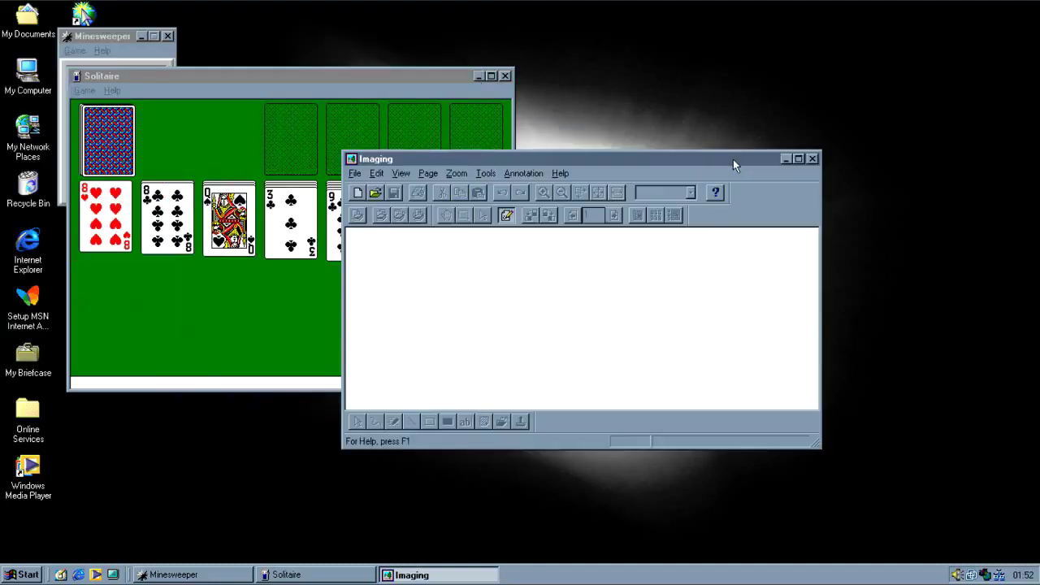
click(22, 575)
mouse_move(69, 378)
mouse_move(207, 384)
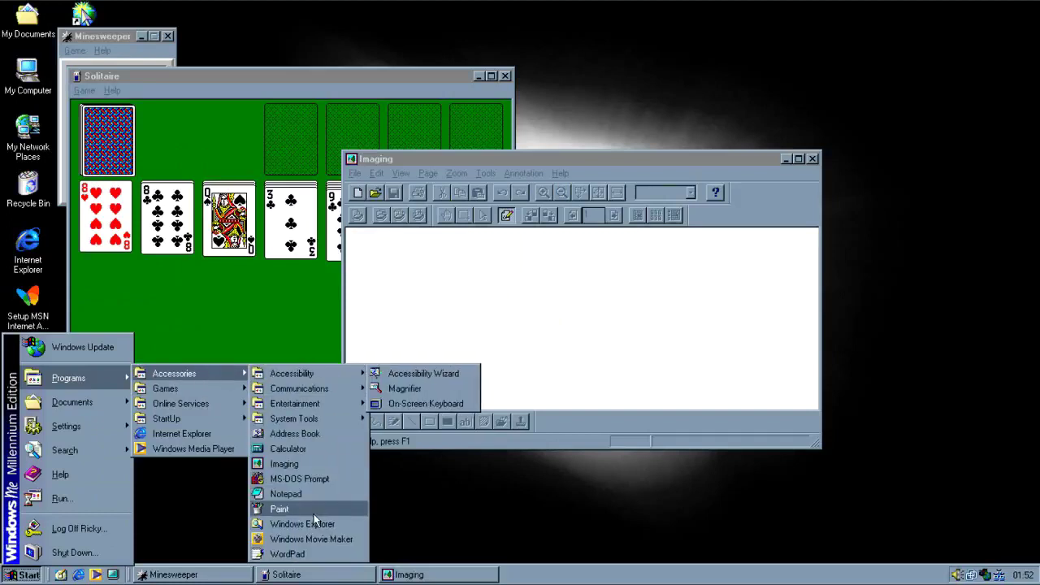
click(627, 318)
- Close Imaging, Solitaire and Minesweeper to clear the desktop
click(812, 158)
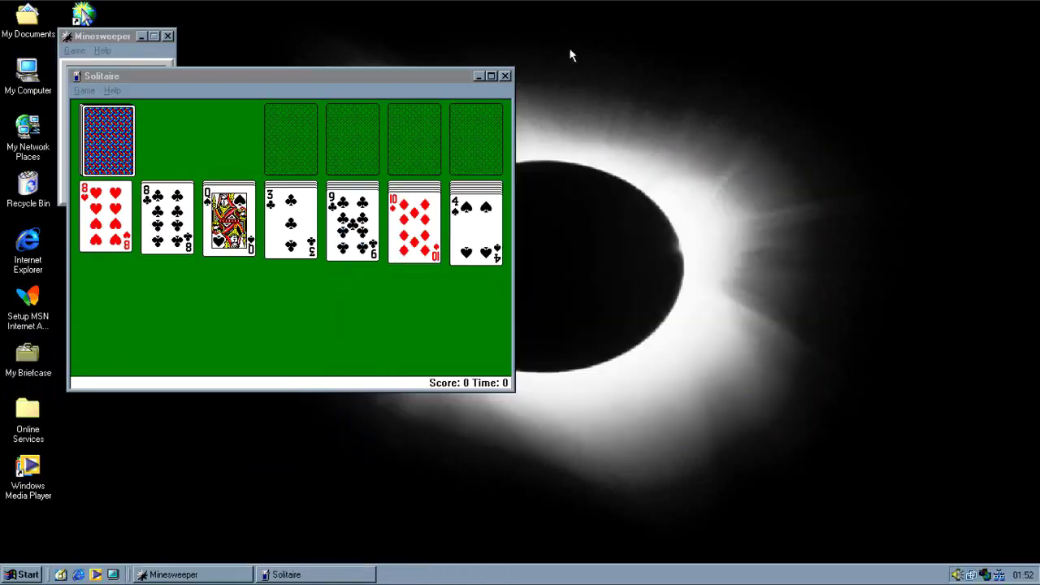
click(504, 77)
click(167, 36)
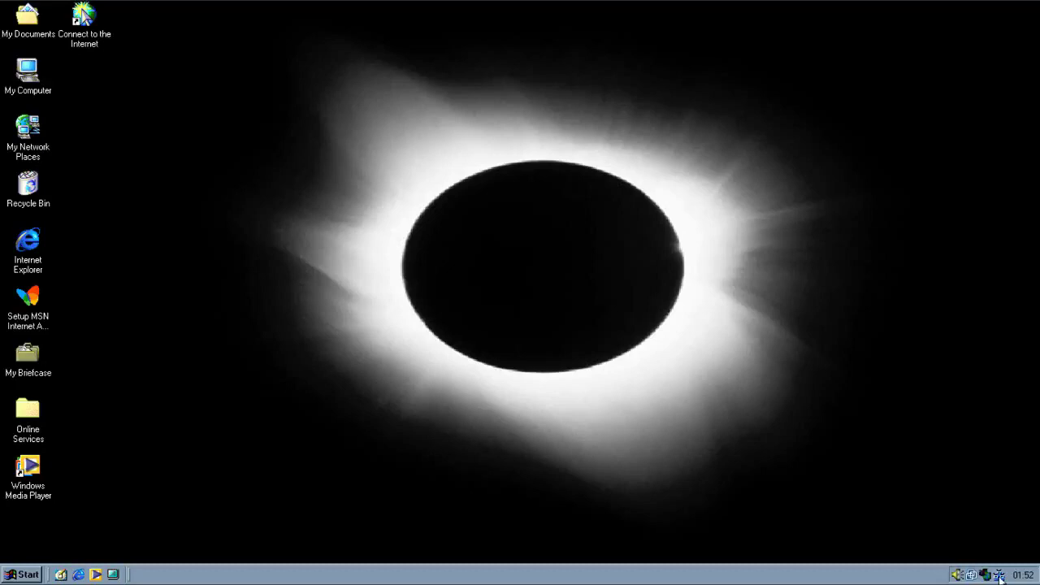
click(340, 472)
- Open Desktop Themes from the Control Panel, with the Control Panel window moved toward the middle of the desktop
click(30, 577)
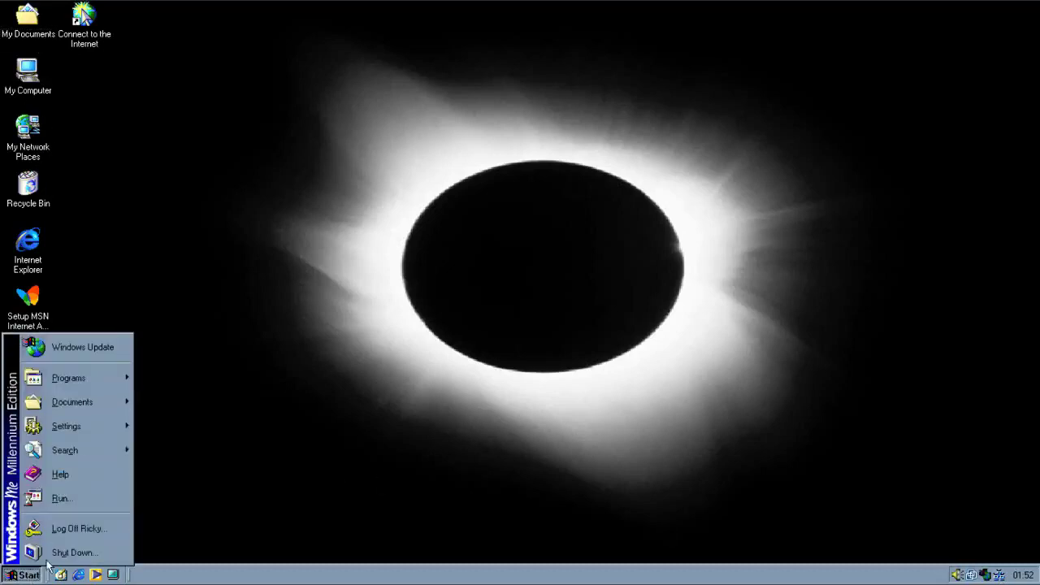
mouse_move(85, 429)
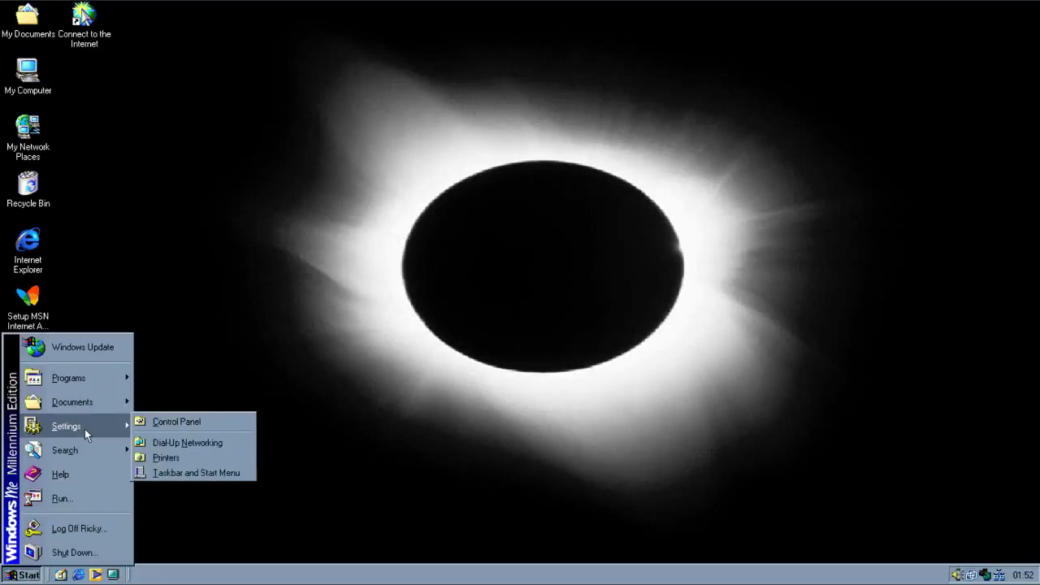
click(166, 423)
drag(489, 18, 382, 117)
click(605, 210)
double_click(605, 210)
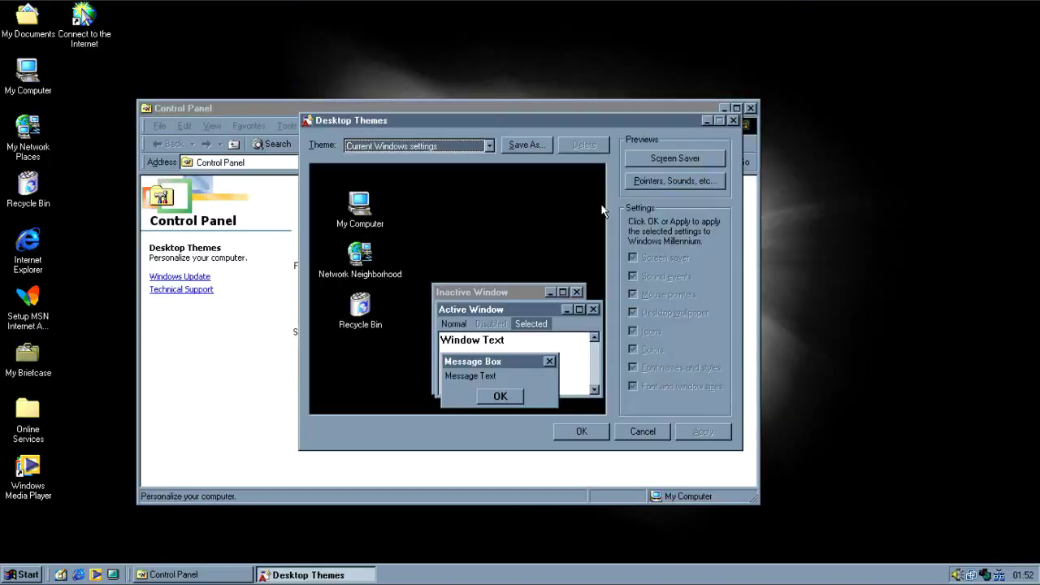
- Apply the Baseball (256 color) desktop theme with all of its settings included
click(475, 147)
click(387, 171)
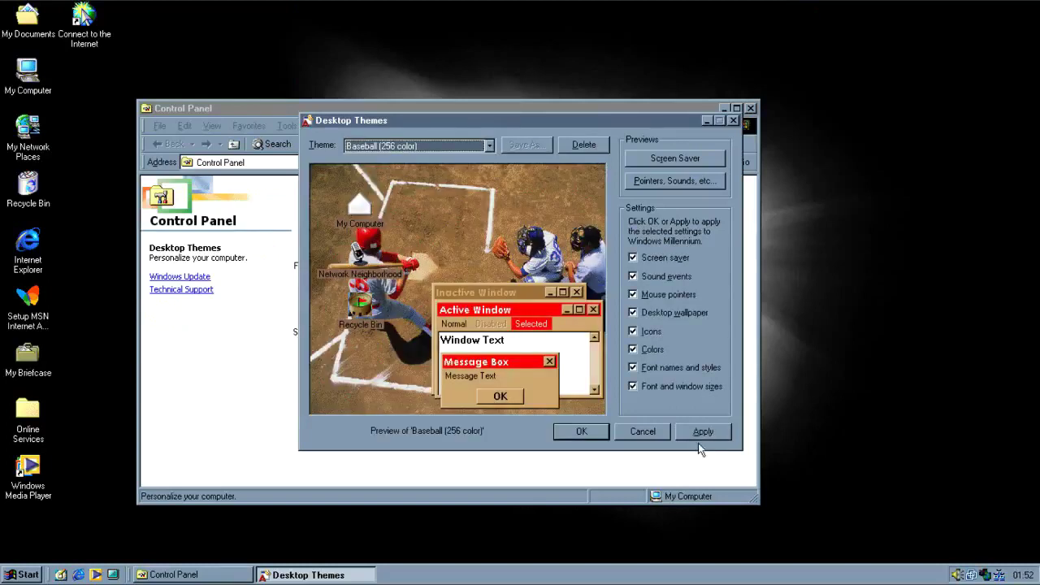
click(702, 432)
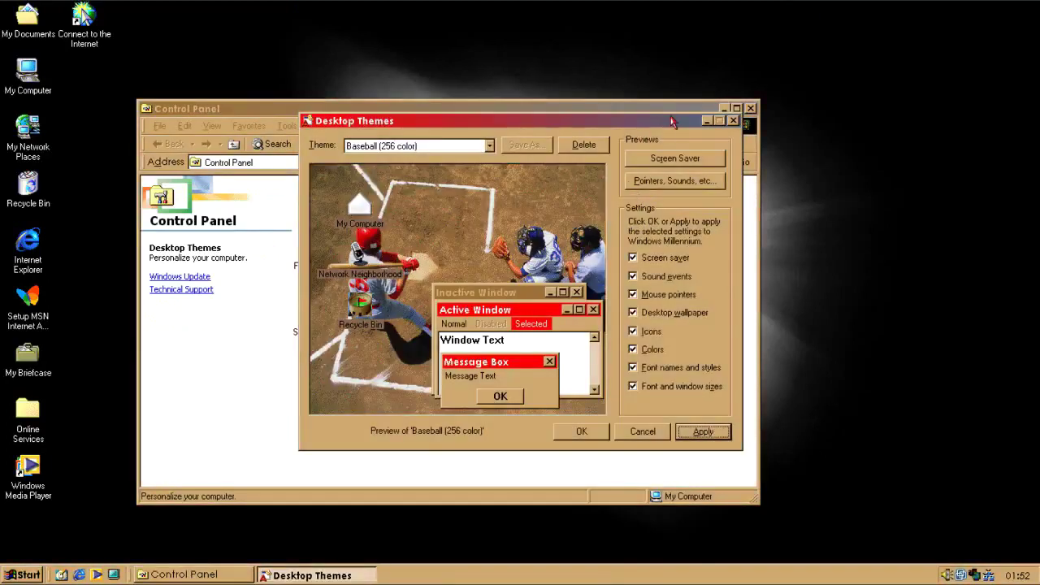
- Reposition the Desktop Themes window and minimize the Control Panel to uncover the baseball wallpaper
drag(475, 122, 801, 134)
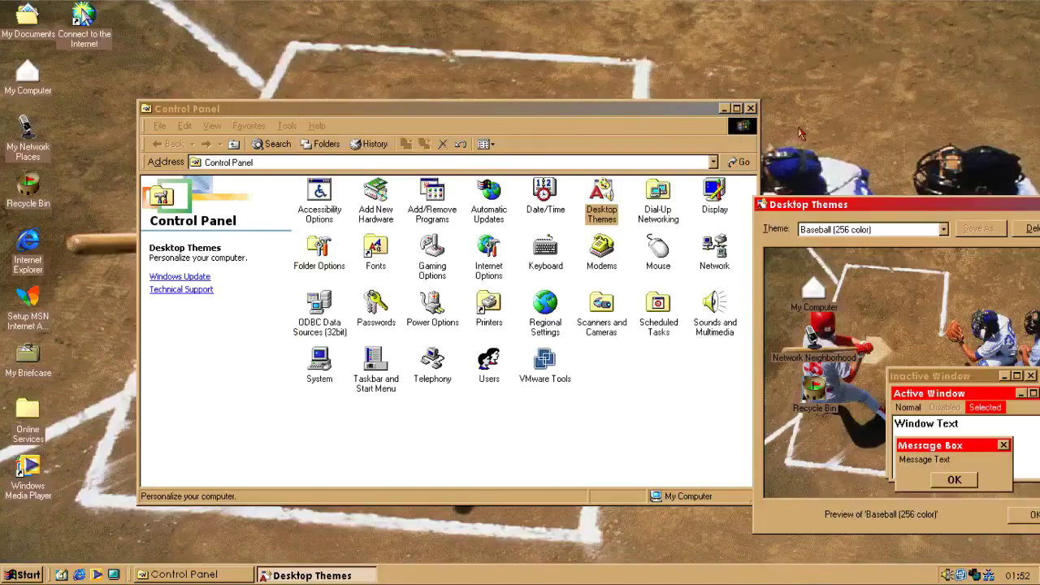
drag(875, 205, 655, 156)
click(723, 108)
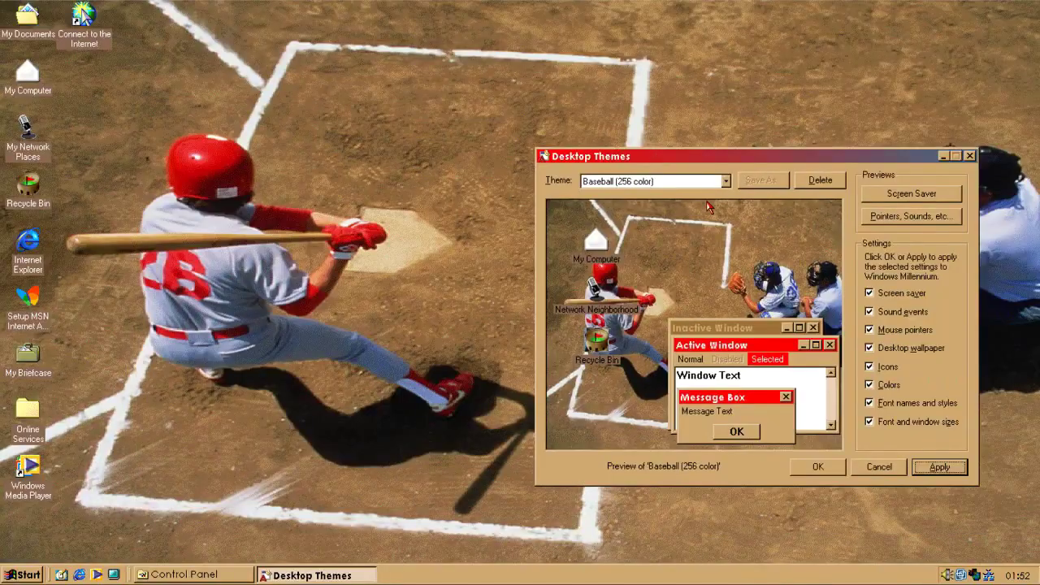
- Examine the Baseball theme's styling on the Control Panel window in maximized and normal size, and minimize it again
click(195, 575)
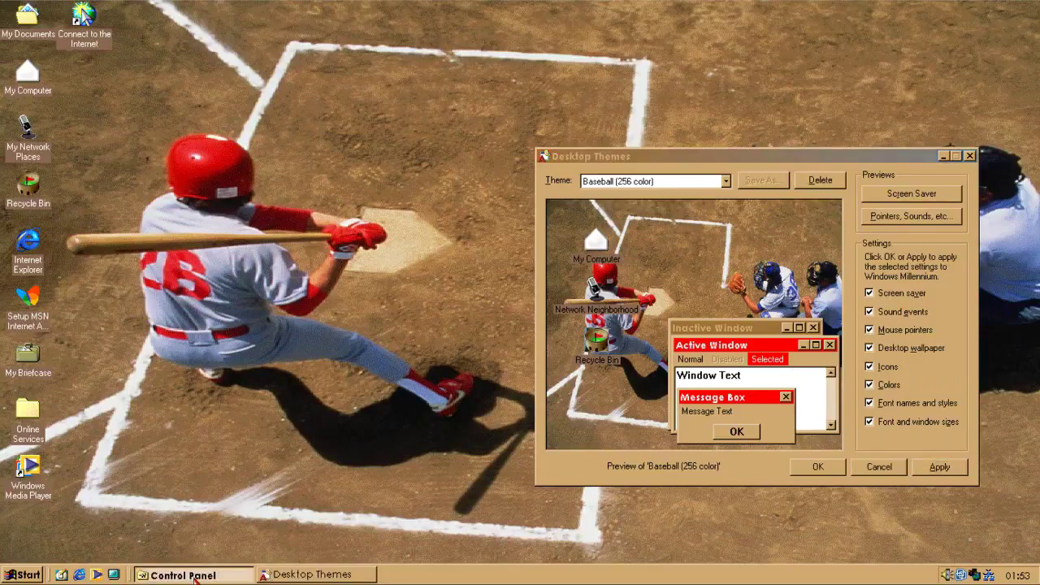
click(723, 109)
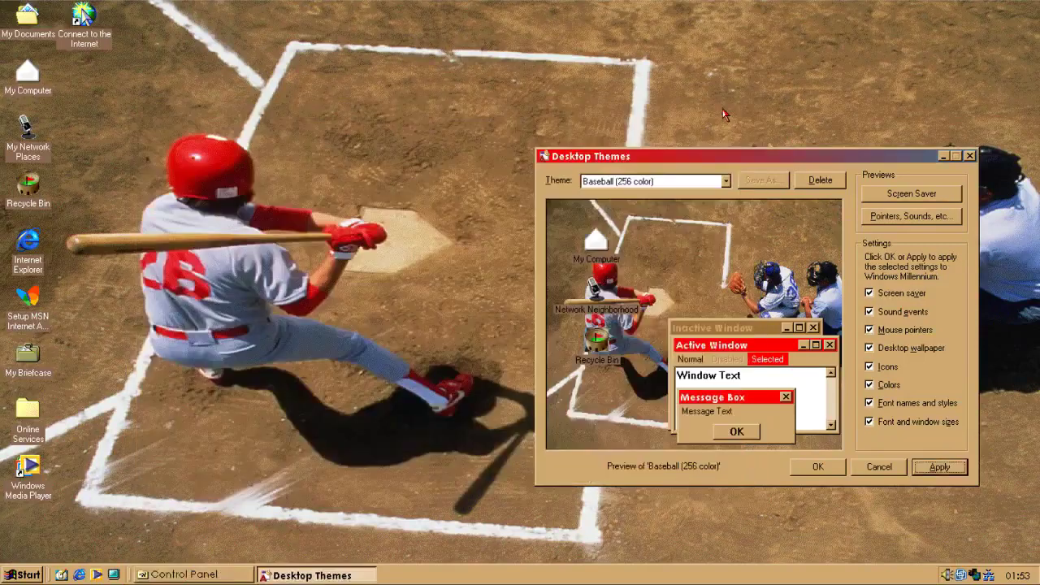
click(193, 575)
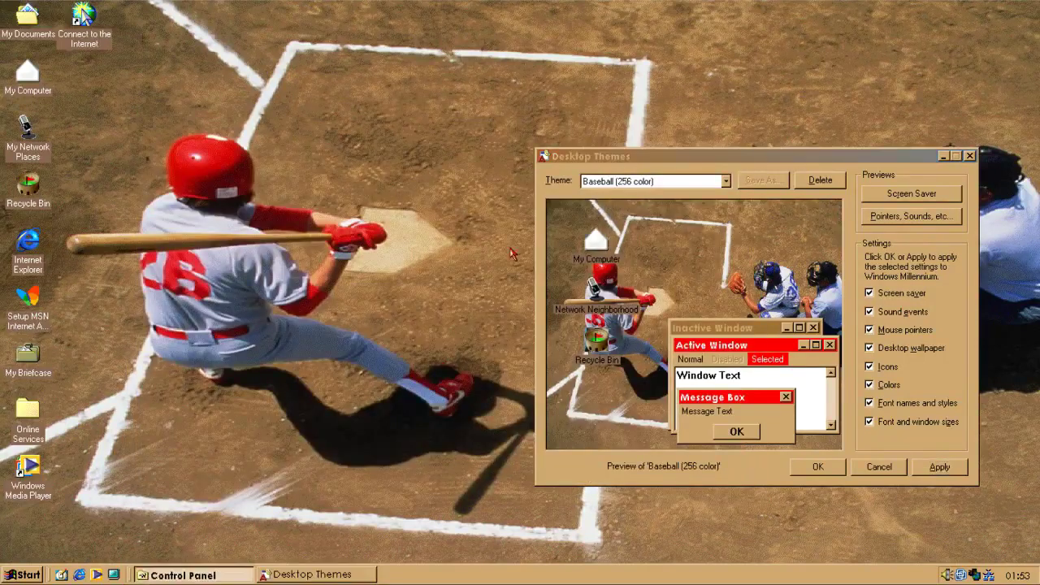
click(737, 109)
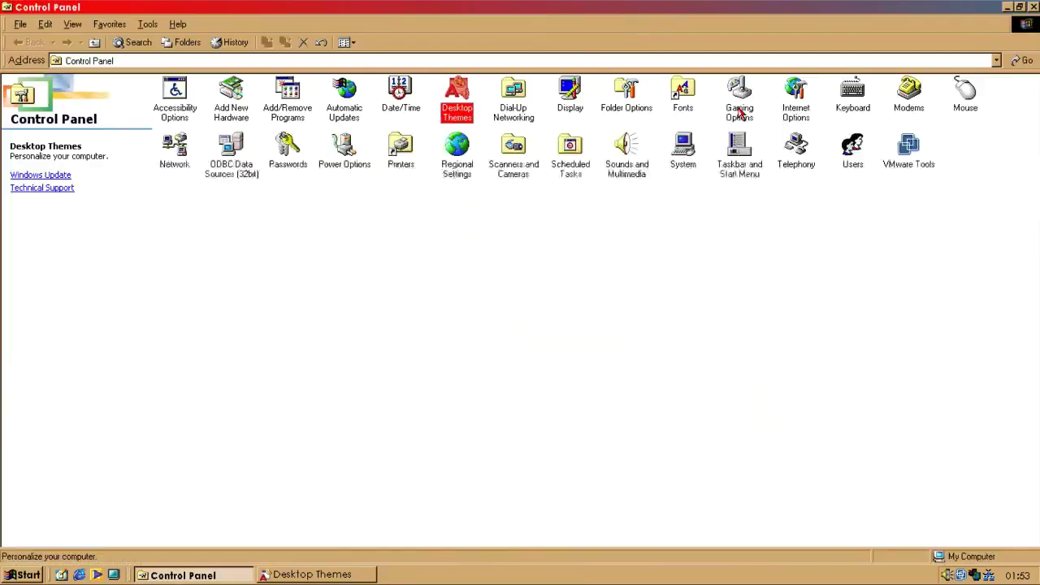
click(1021, 7)
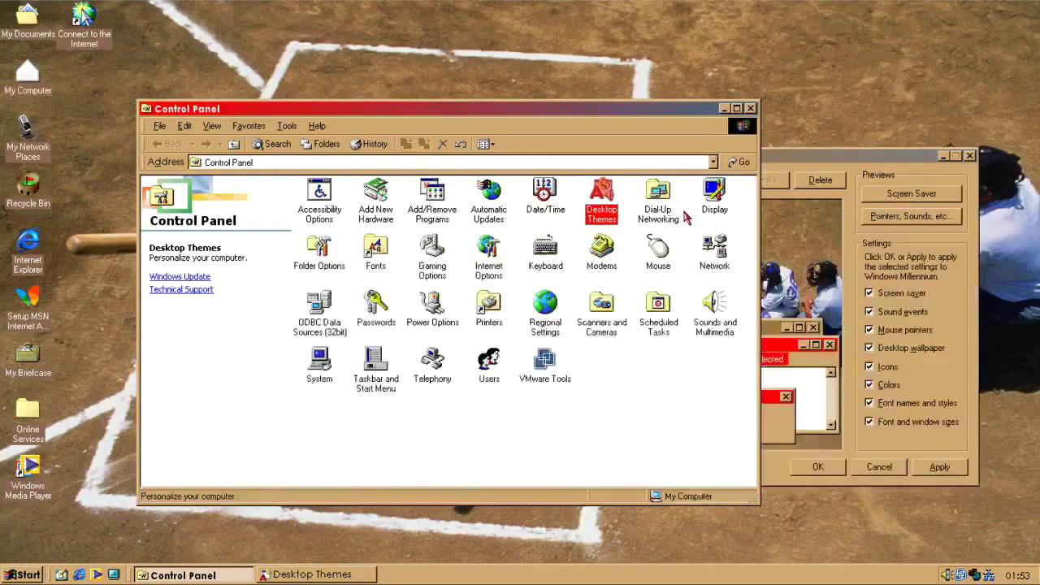
click(845, 288)
click(654, 180)
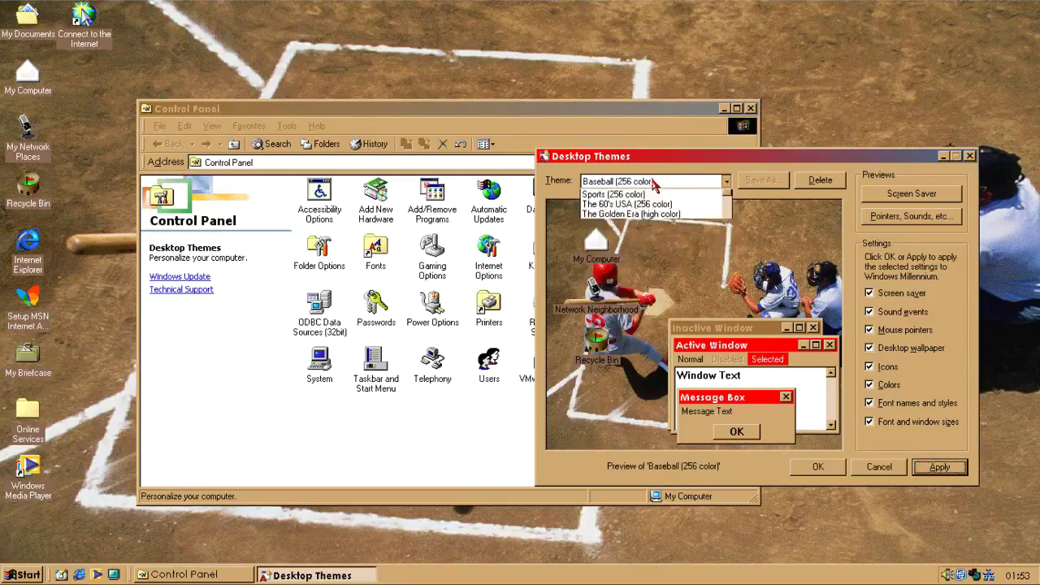
click(723, 109)
- Apply the Dangerous Creatures (256 color) desktop theme
click(725, 181)
click(642, 206)
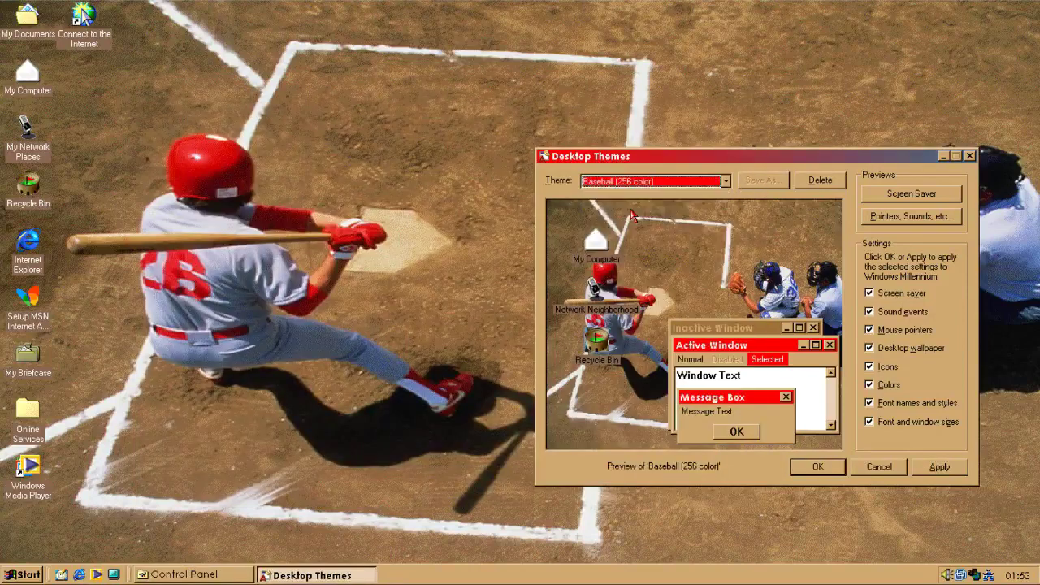
click(663, 181)
click(663, 181)
click(663, 181)
key(Down)
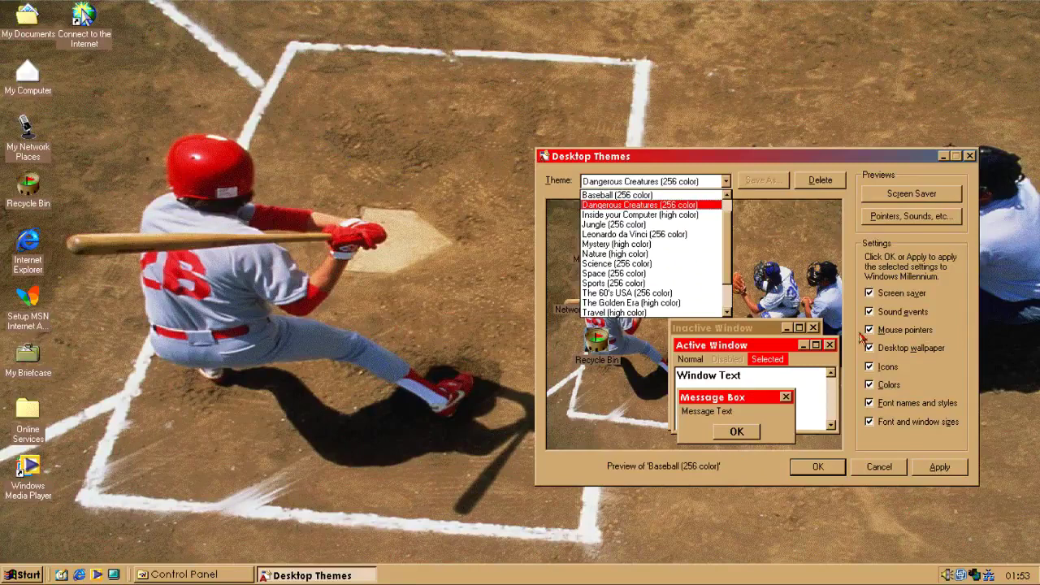
click(938, 469)
click(938, 469)
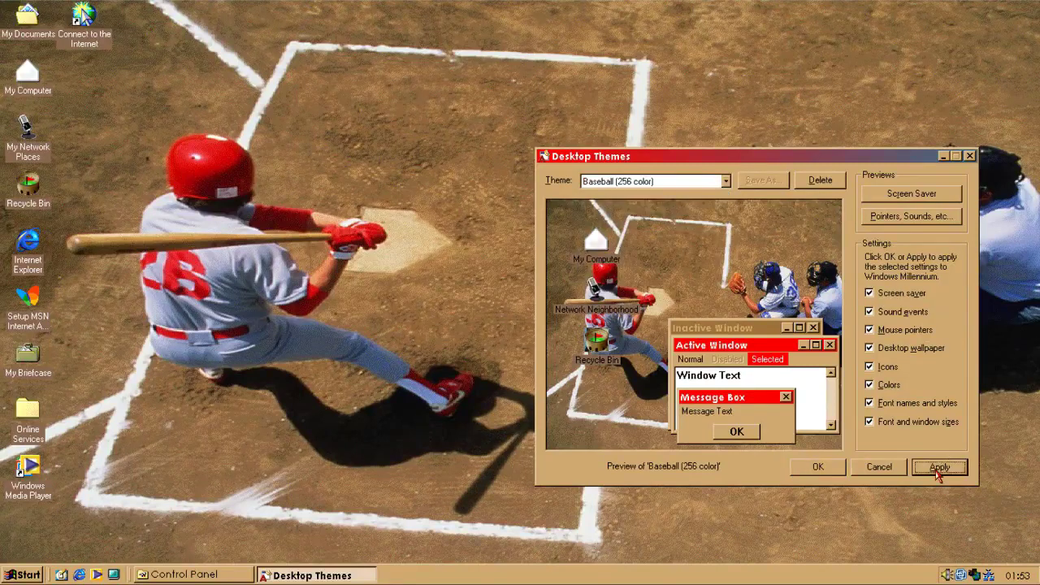
click(620, 182)
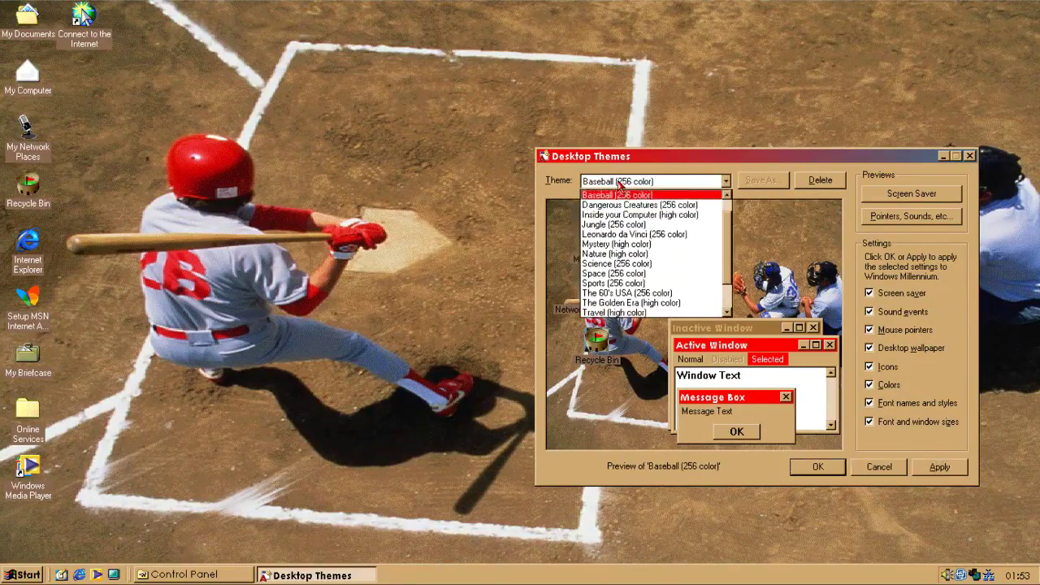
click(613, 209)
click(940, 473)
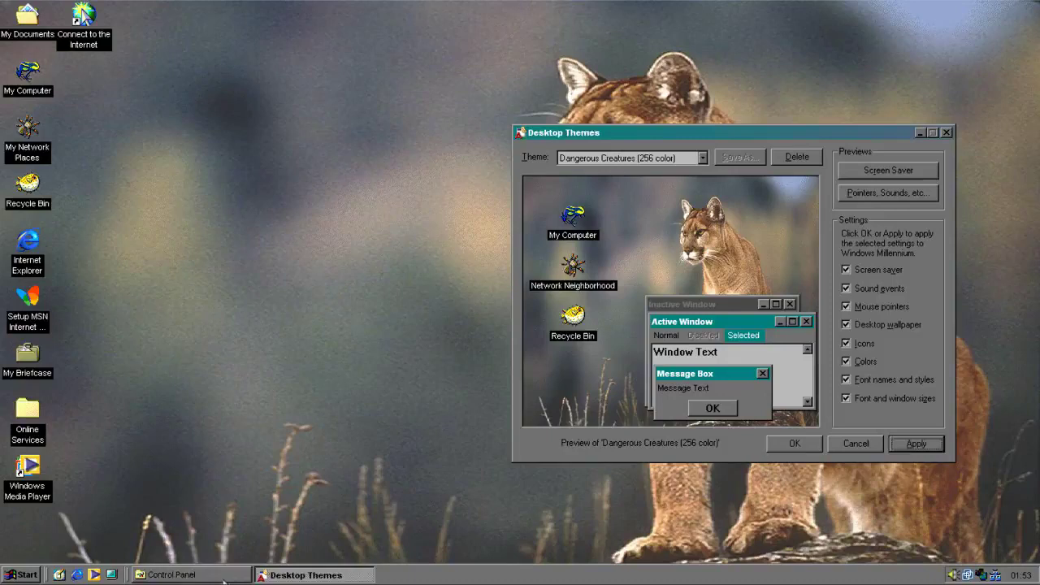
- Examine the Dangerous Creatures styling on the Control Panel and the uncovered desktop, and bring Desktop Themes back up
click(224, 578)
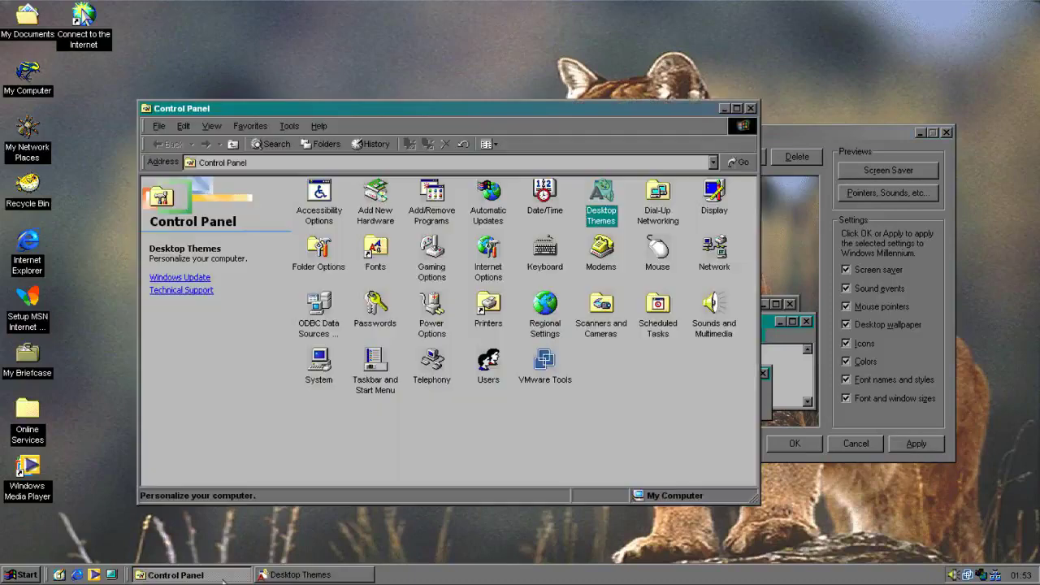
click(224, 578)
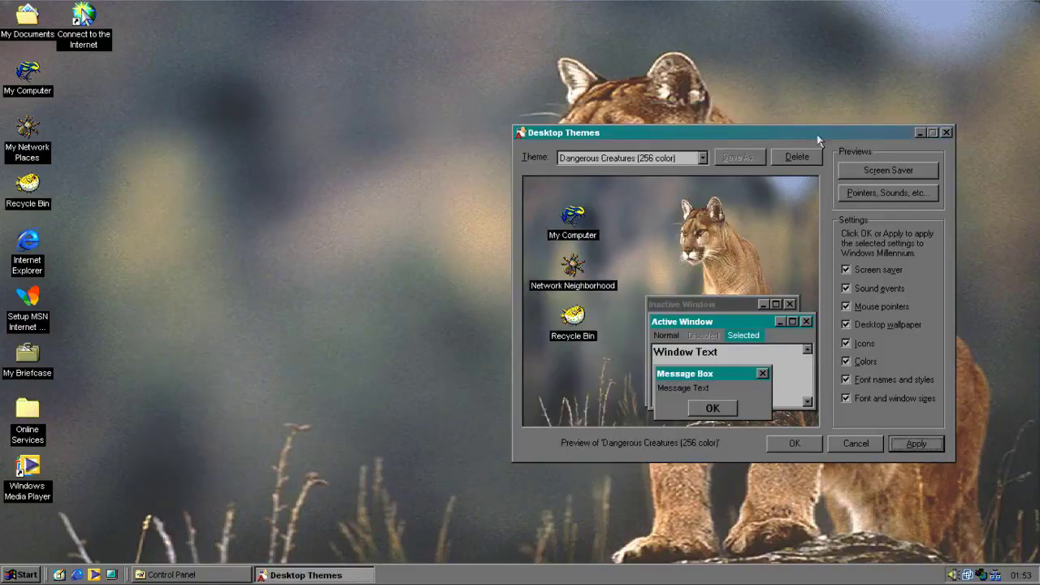
click(920, 133)
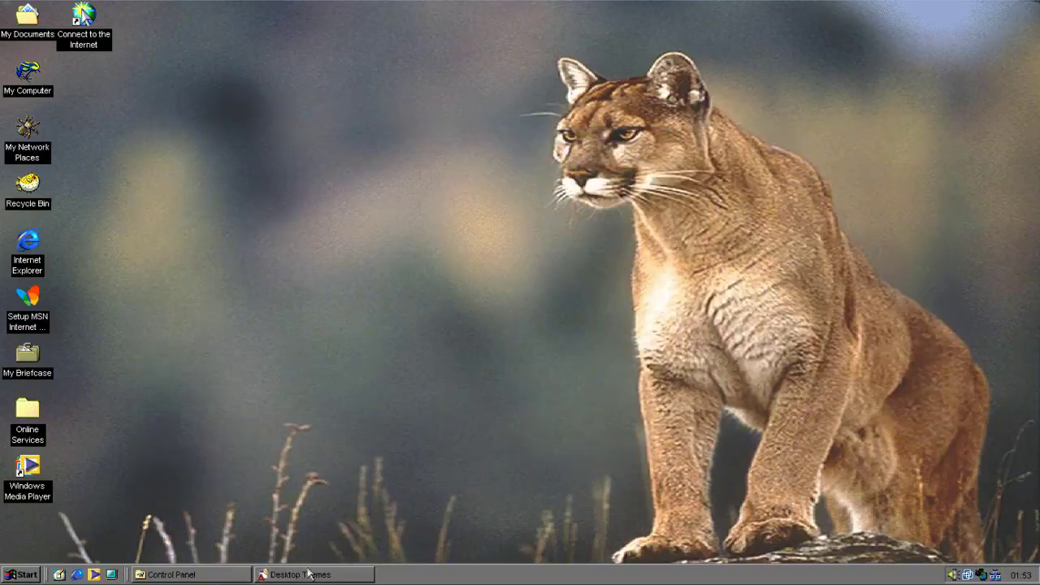
click(274, 576)
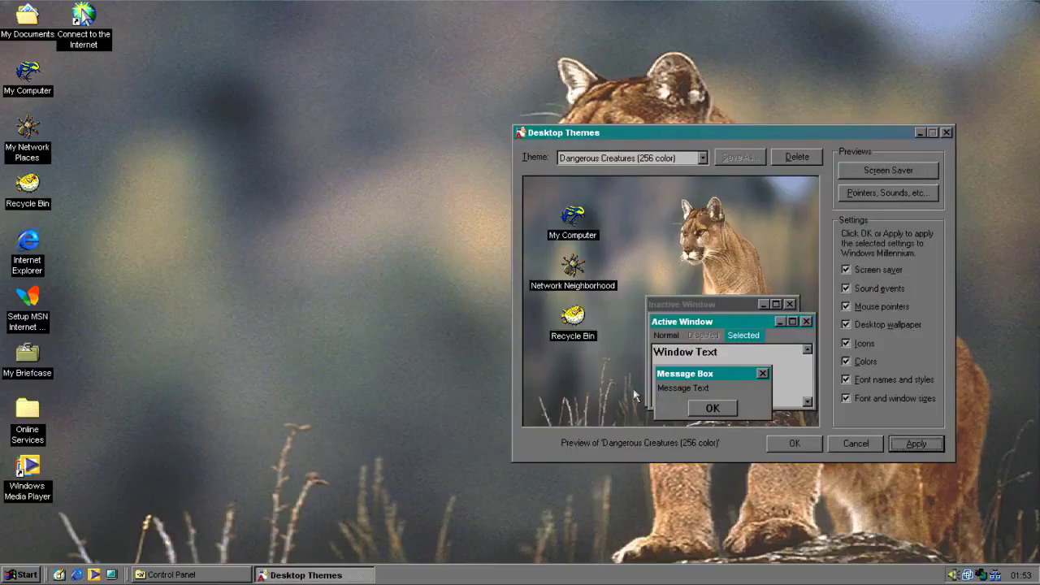
- Apply the Inside your Computer (high color) desktop theme
click(701, 159)
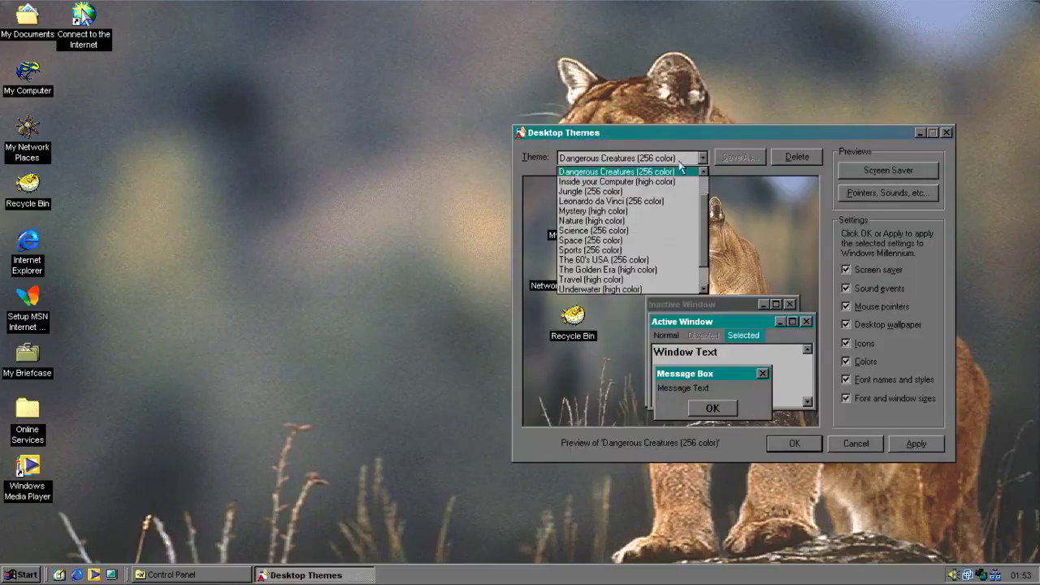
click(614, 191)
click(893, 447)
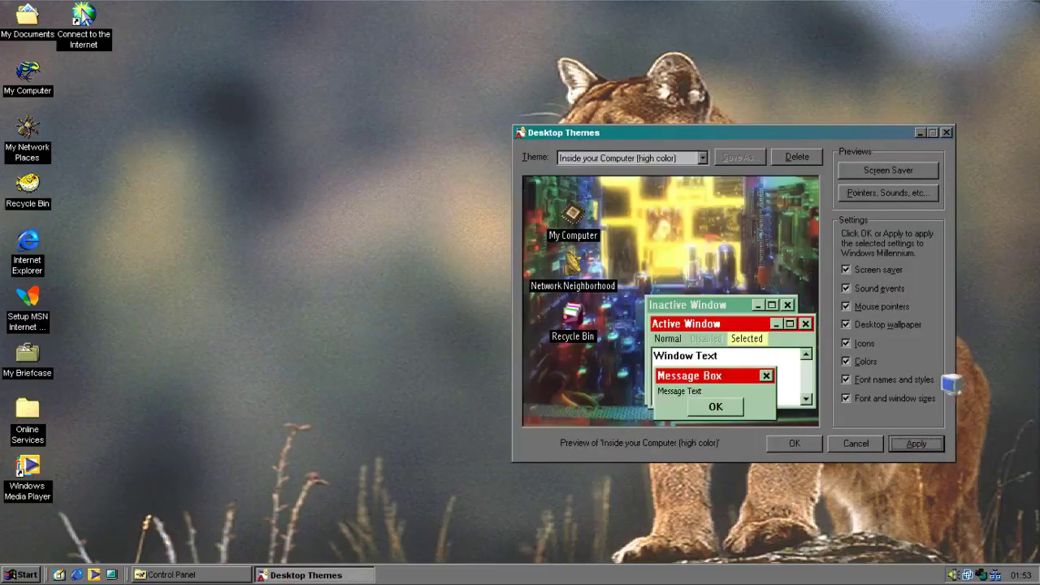
- Examine the Inside your Computer wallpaper, icons and taskbar on the uncovered desktop, and restore the Desktop Themes window
click(919, 133)
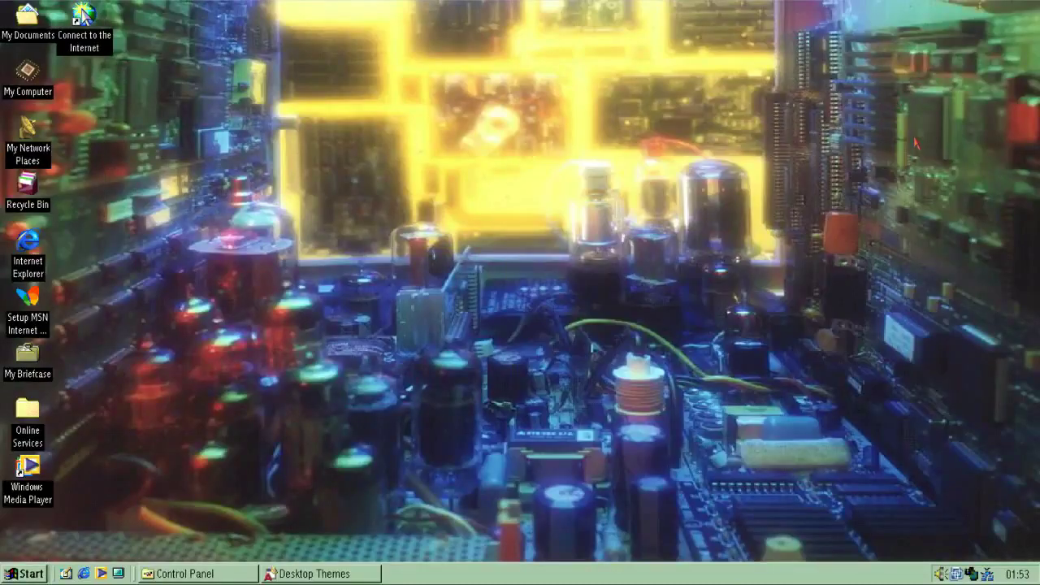
click(335, 576)
click(335, 577)
click(10, 573)
click(11, 573)
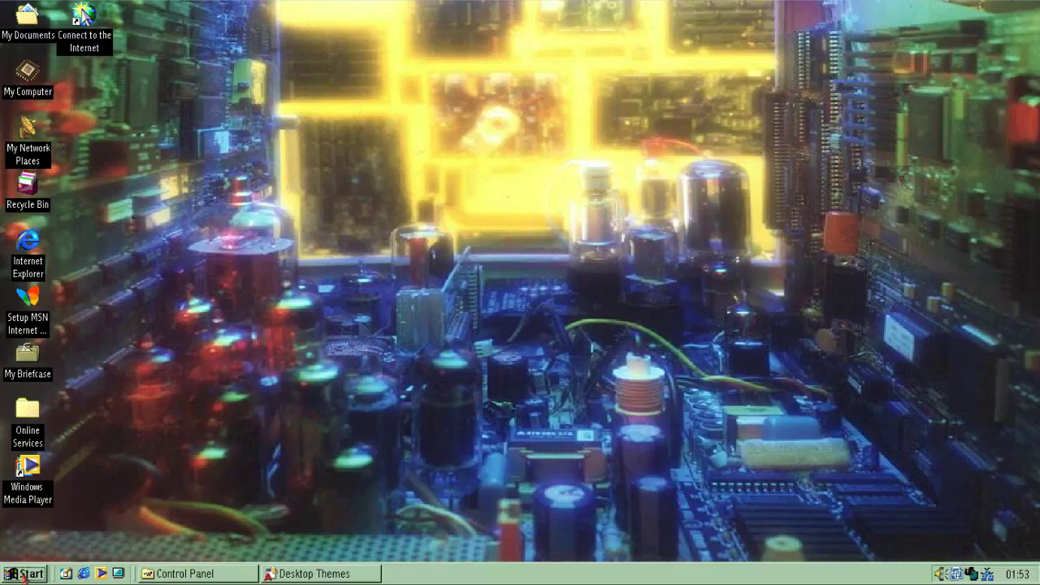
right_click(297, 337)
click(255, 382)
click(290, 574)
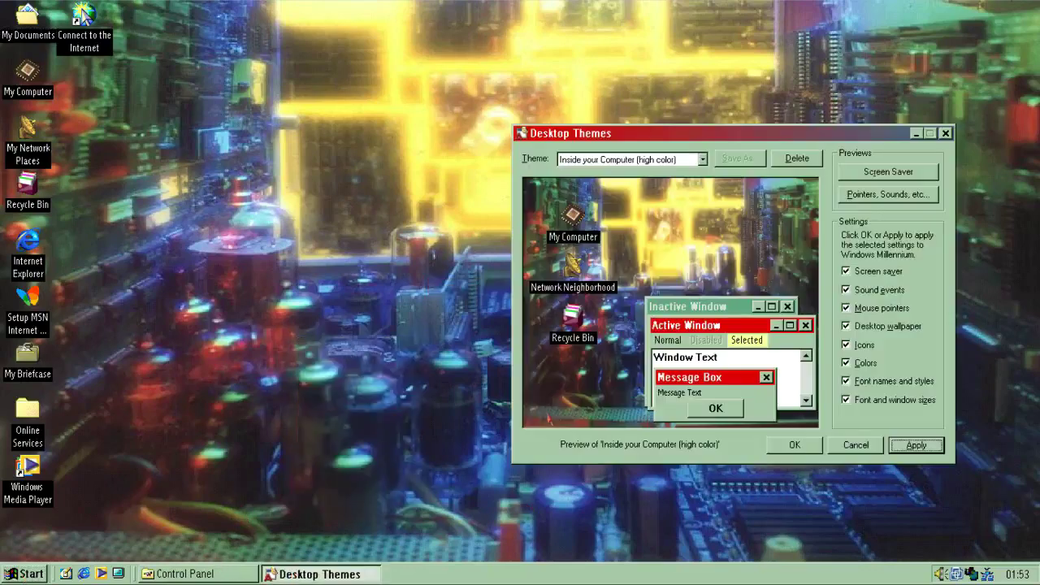
- Apply the Jungle (256 color) desktop theme
click(632, 157)
click(614, 184)
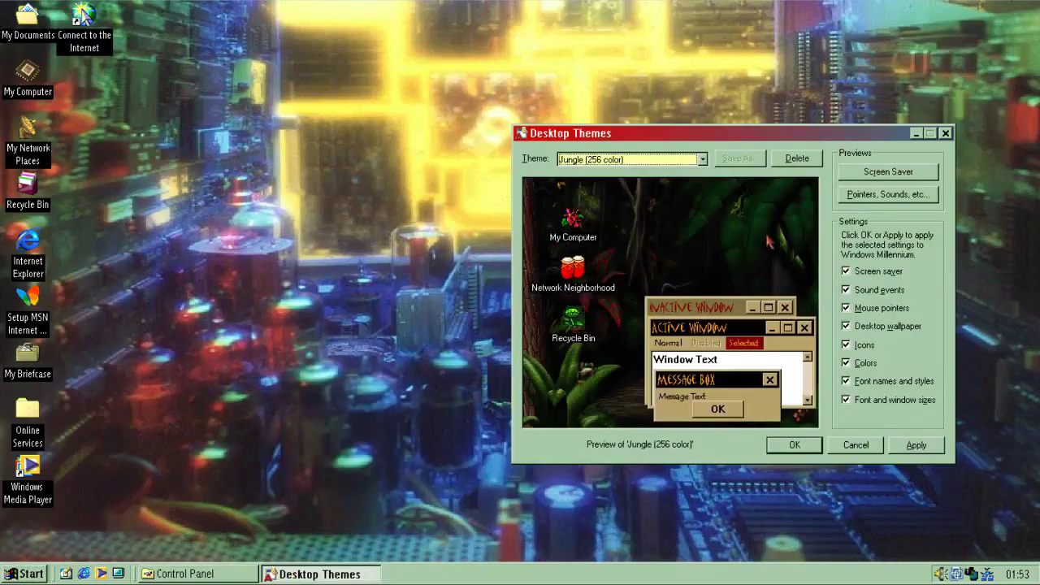
click(911, 448)
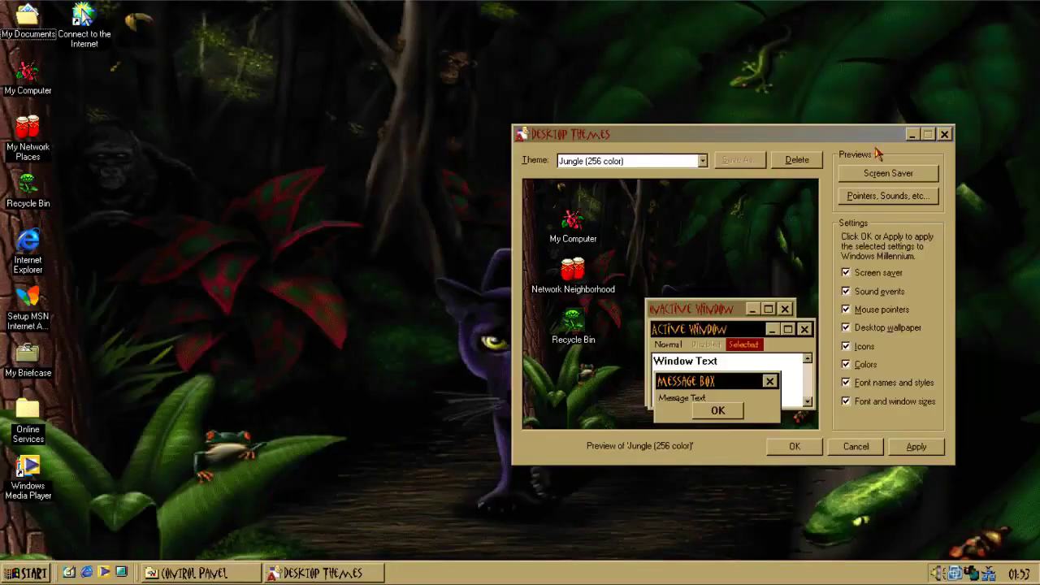
- Examine the Jungle theme's wallpaper, Control Panel window and Start menu with the Desktop Themes window minimized
click(915, 133)
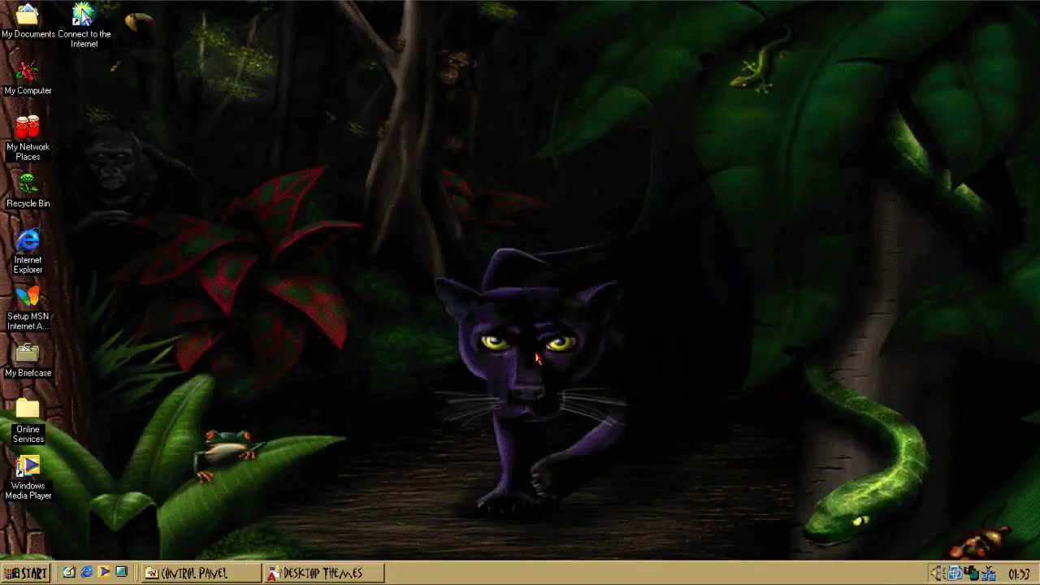
click(231, 577)
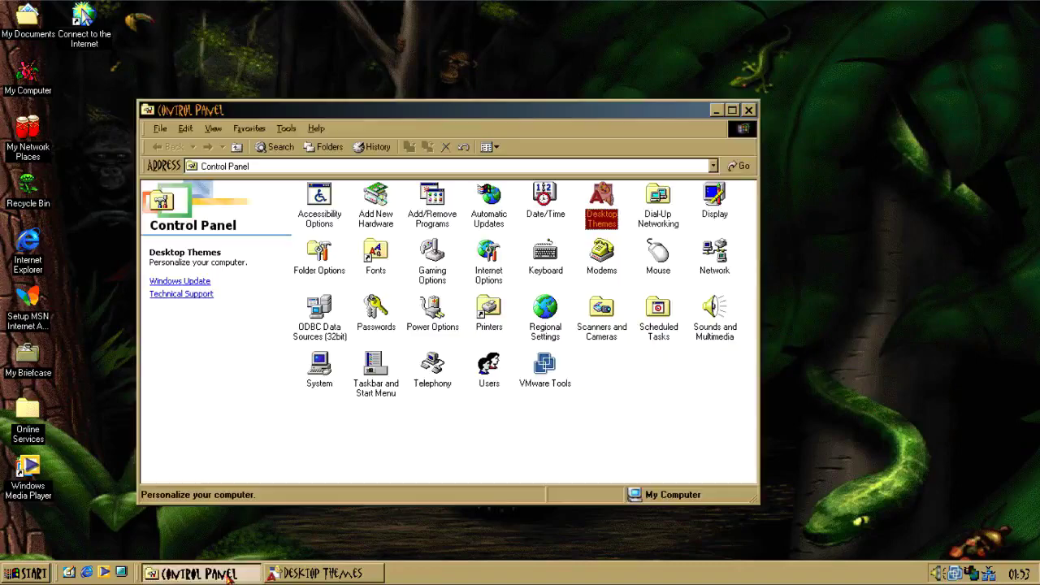
click(230, 577)
click(27, 573)
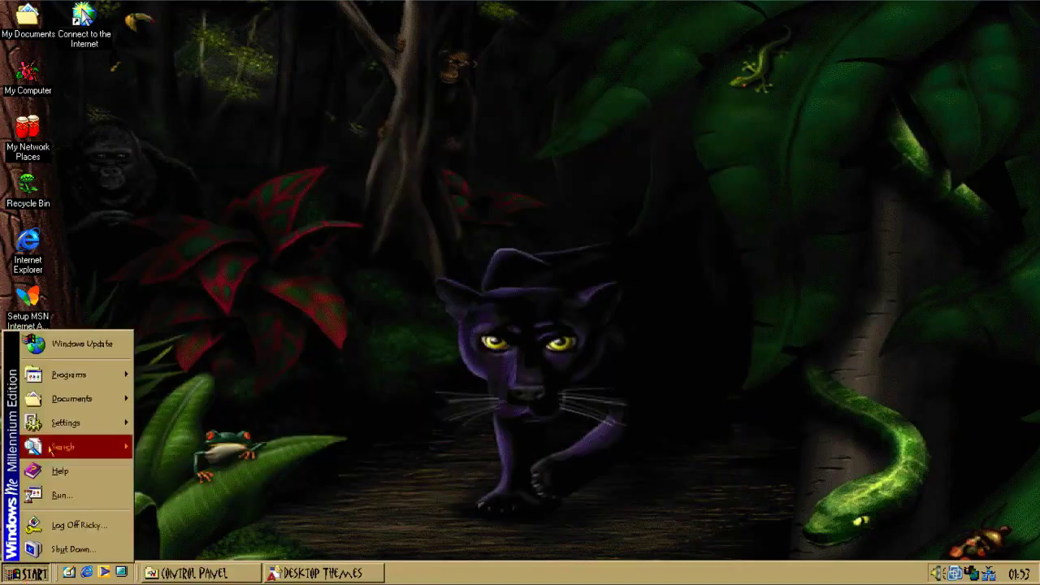
click(203, 578)
click(203, 579)
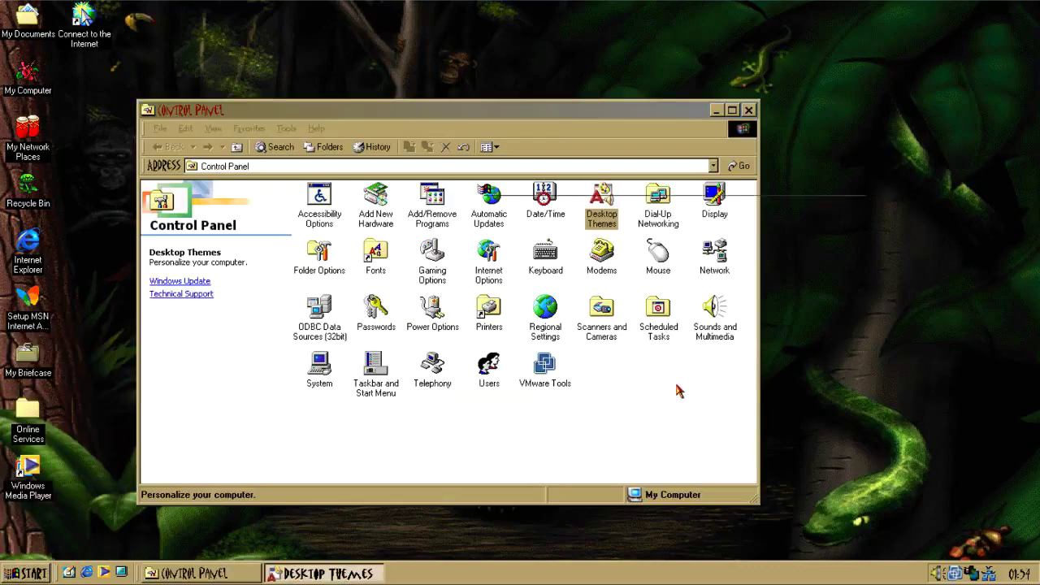
- Apply the Leonardo da Vinci (256 color) desktop theme
click(702, 160)
click(642, 184)
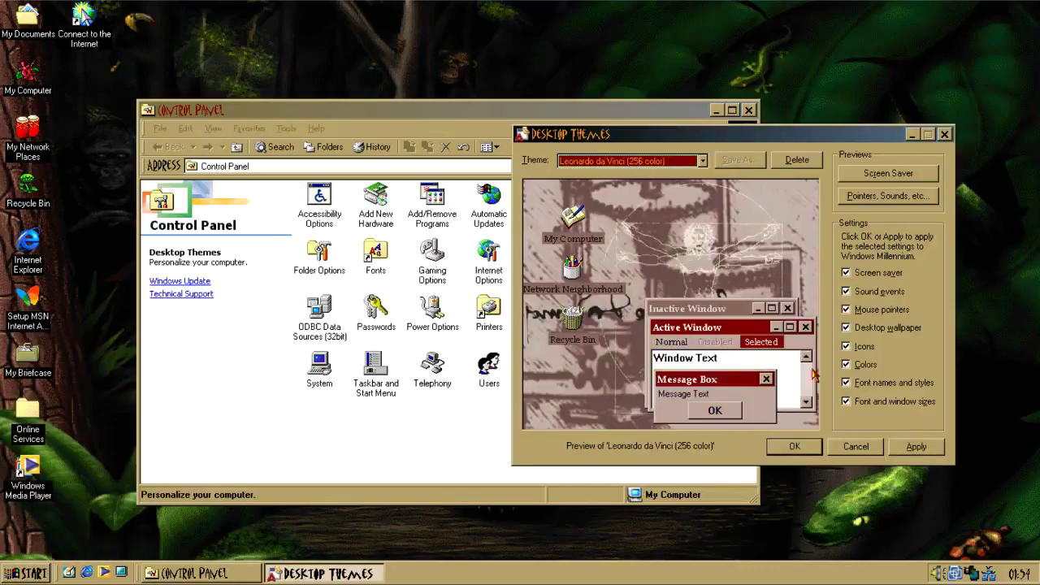
click(915, 447)
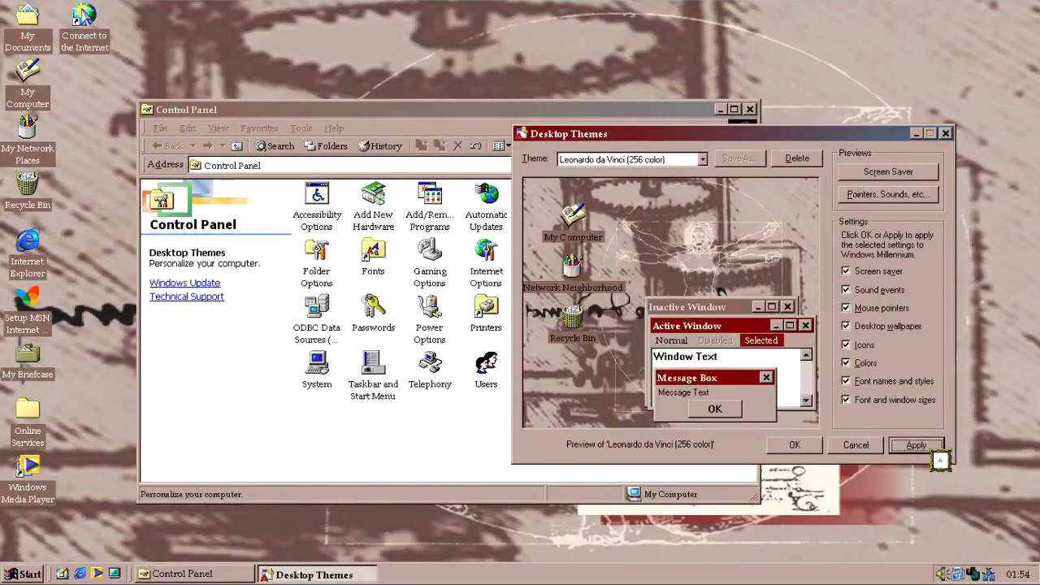
- Apply the Mystery (high color) desktop theme
click(583, 167)
click(585, 186)
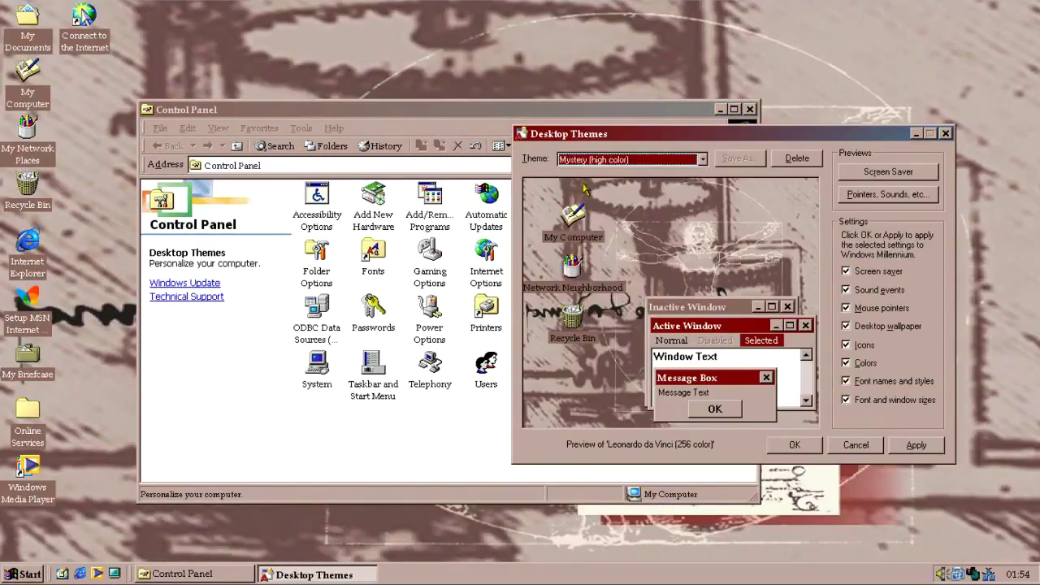
key(alt+Down)
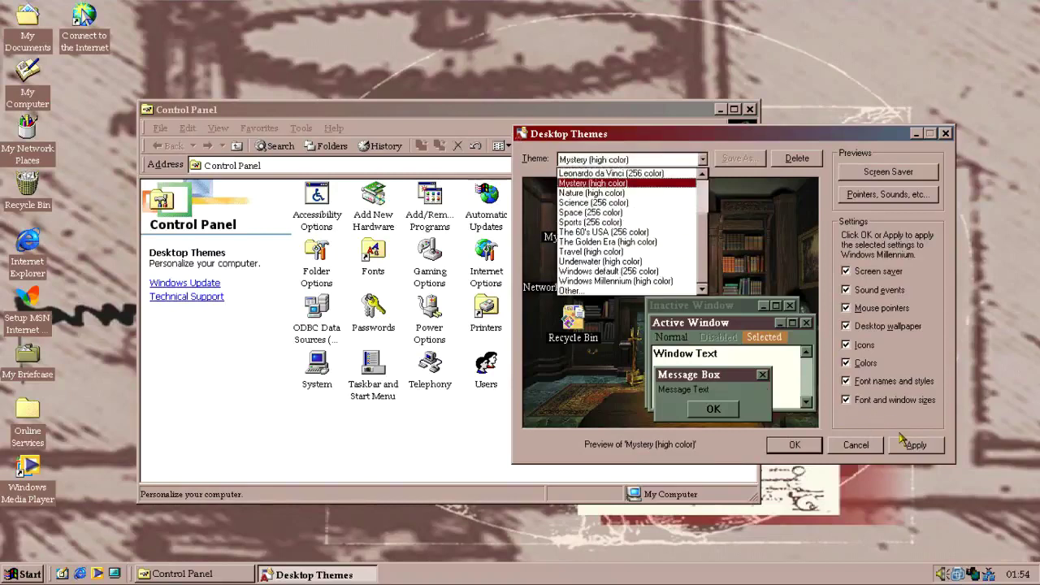
click(616, 186)
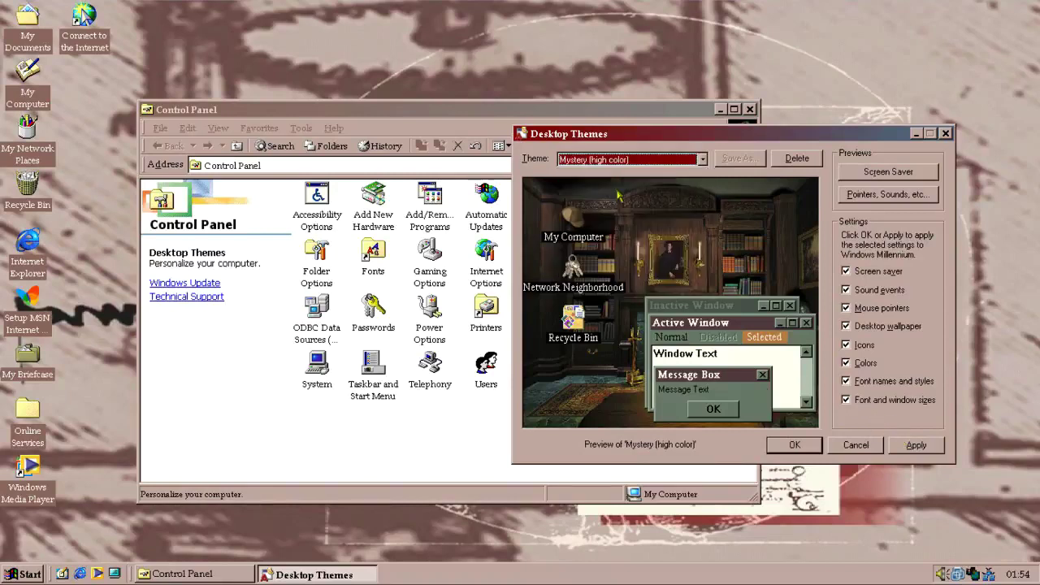
click(915, 446)
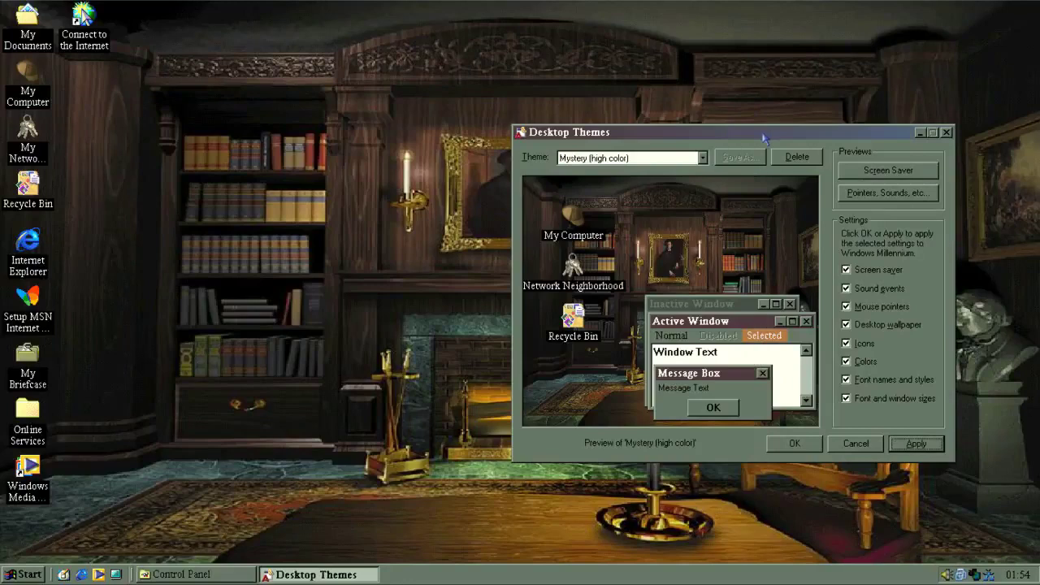
- Examine the Mystery theme on the Control Panel window, shifting that window slightly to the left and restoring it after minimizing
click(191, 573)
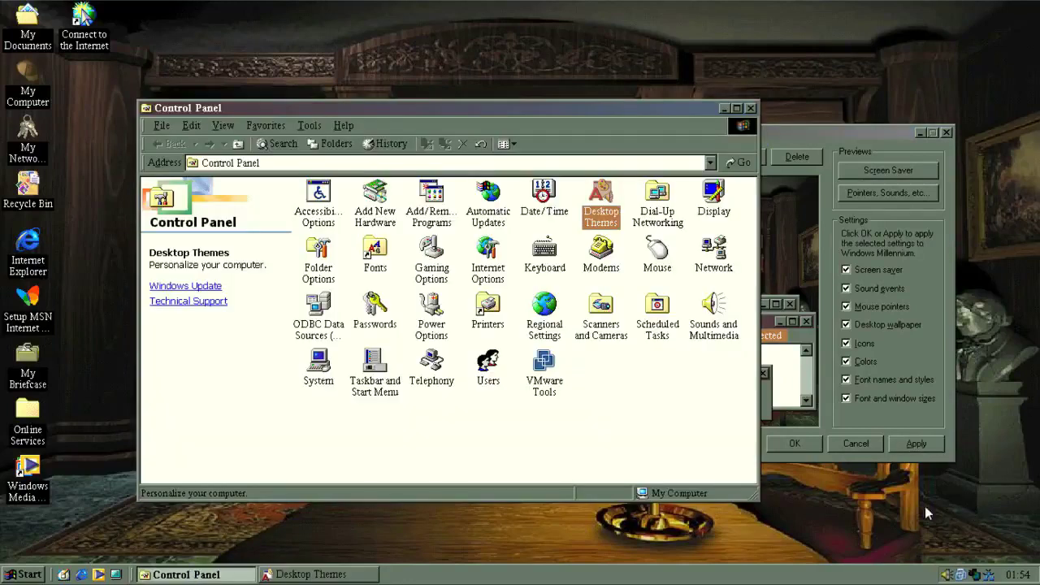
drag(550, 108, 512, 107)
click(685, 108)
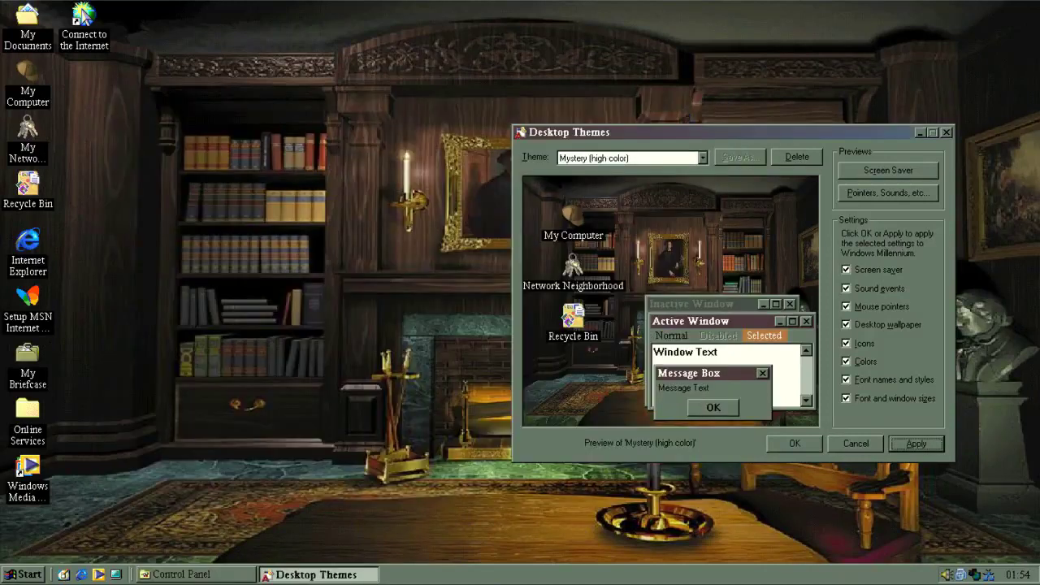
click(189, 574)
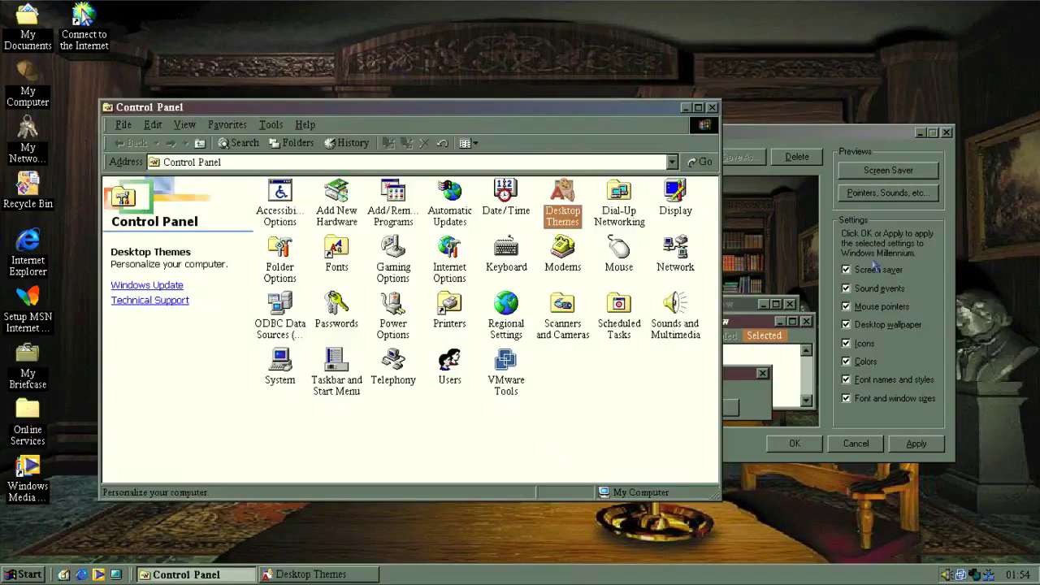
- Apply the Nature (high color) desktop theme and view the Control Panel window in it
click(758, 191)
click(617, 157)
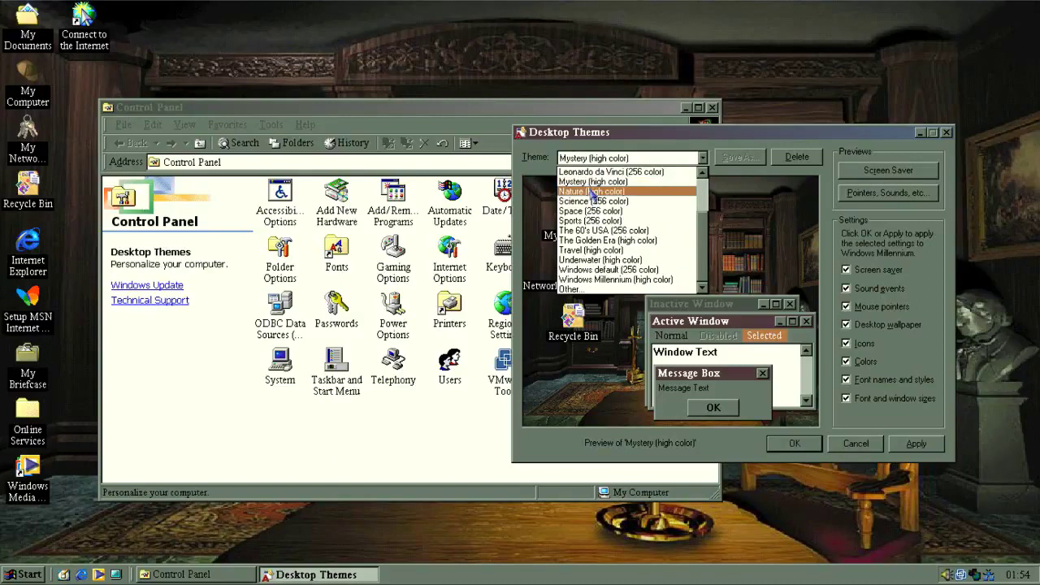
click(599, 200)
click(910, 444)
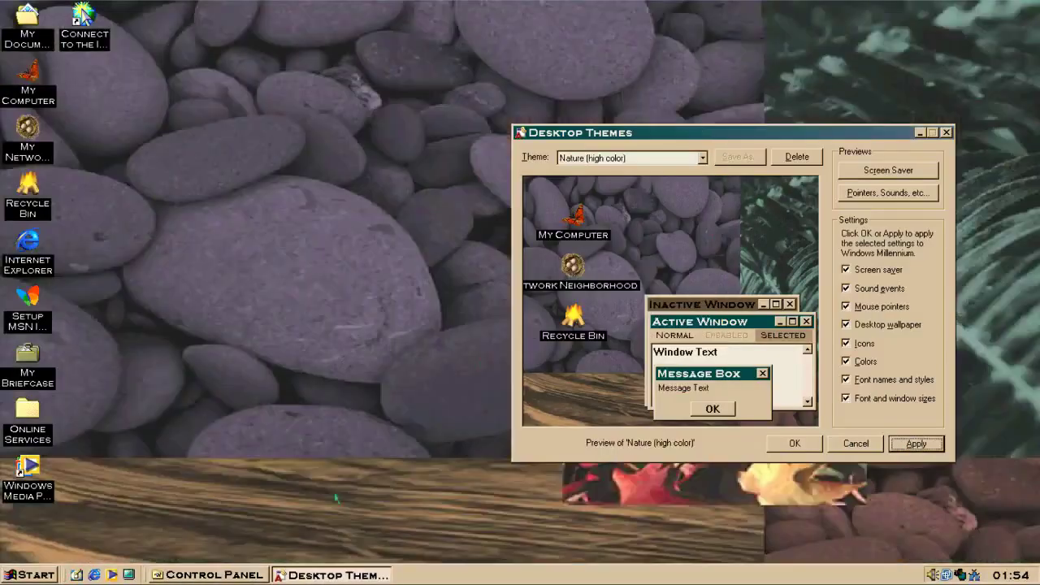
click(207, 575)
click(767, 439)
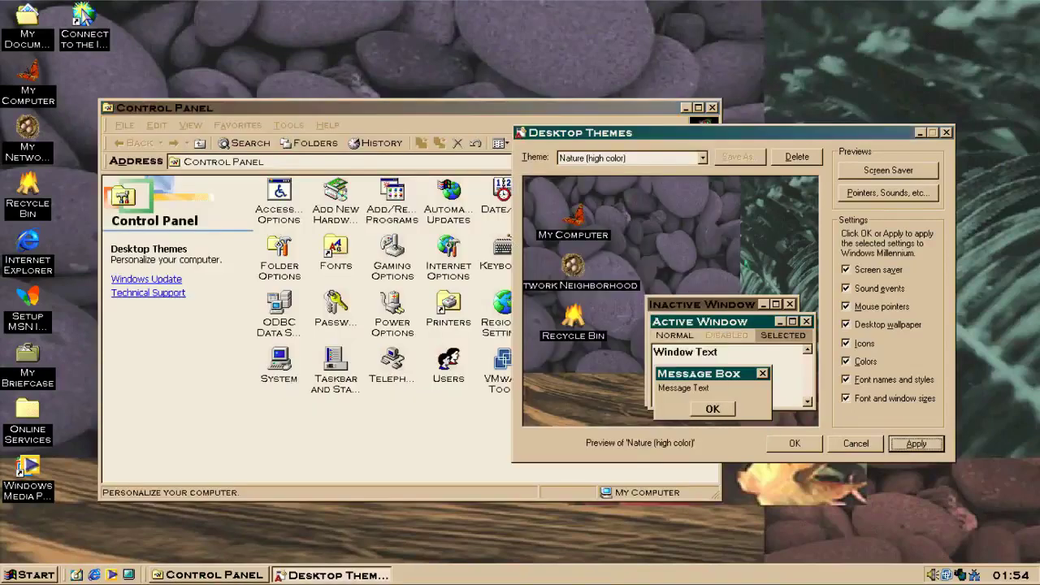
- Apply the Science (256 color) desktop theme and minimize the Control Panel window to uncover the wallpaper
click(673, 161)
click(611, 206)
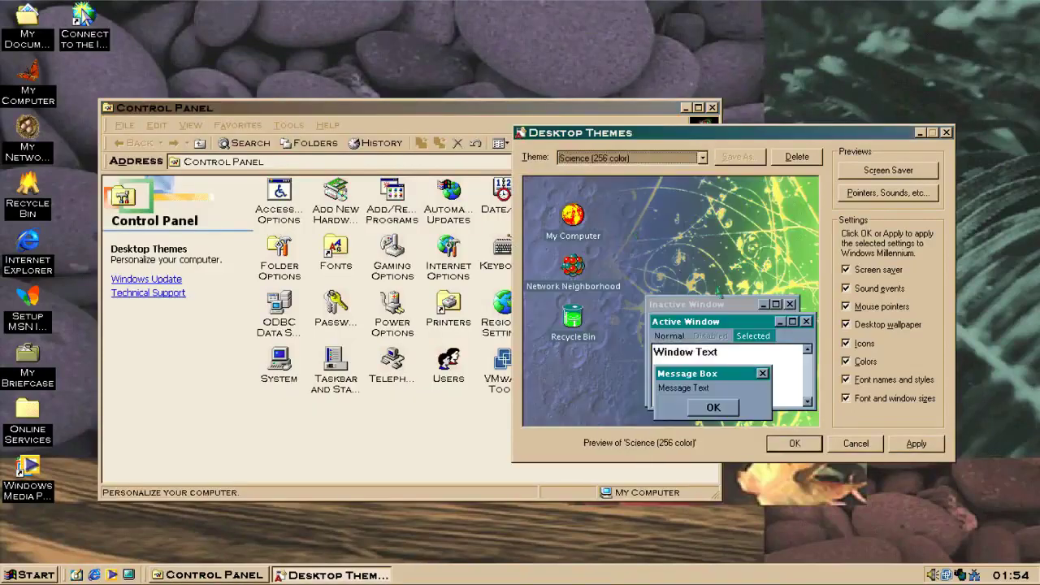
click(916, 443)
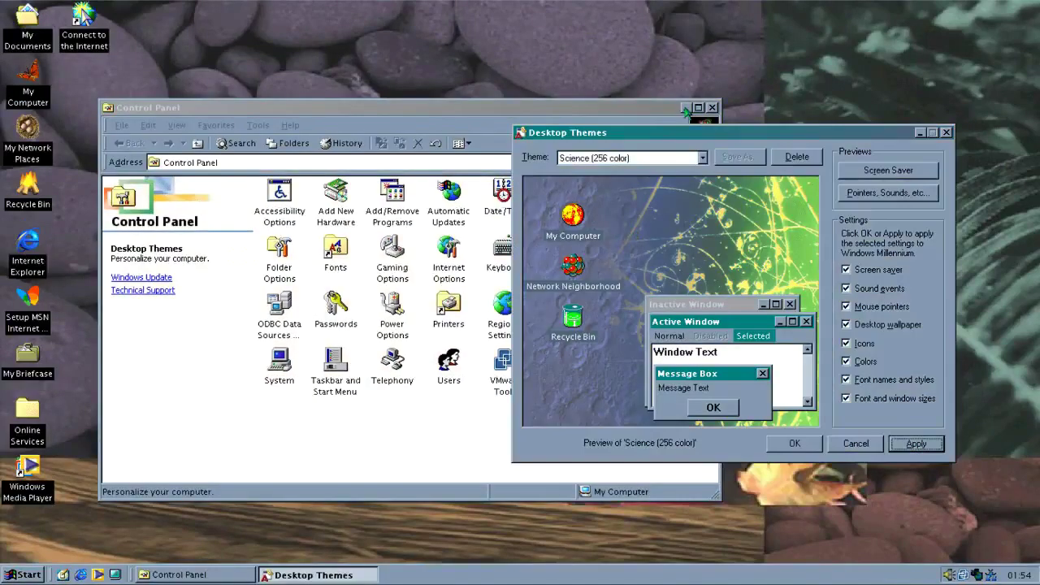
click(685, 109)
click(685, 108)
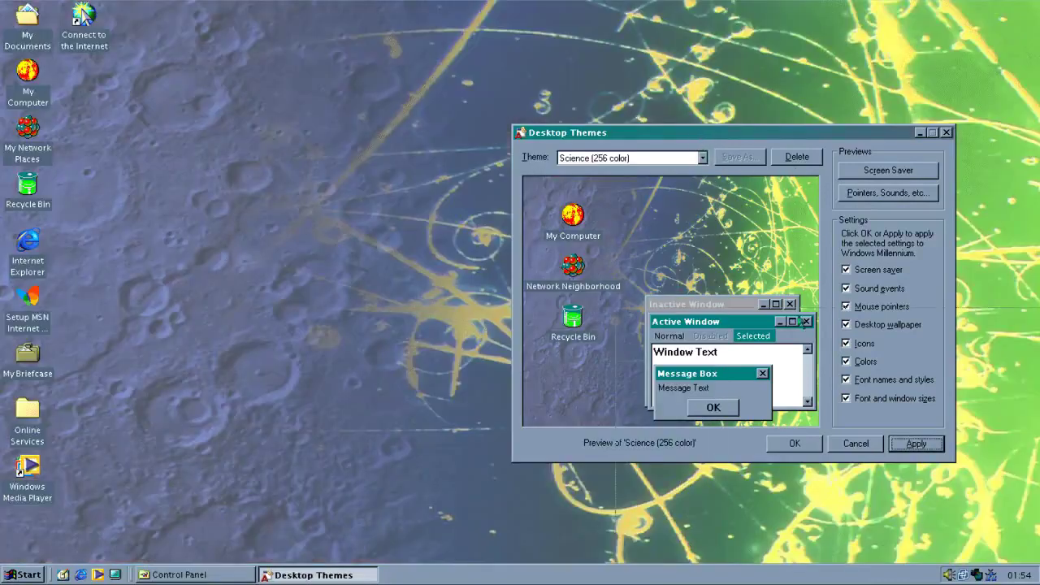
- Apply the Space (256 color) desktop theme
mouse_move(704, 144)
mouse_down()
mouse_move(800, 329)
mouse_move(692, 136)
mouse_up()
click(658, 157)
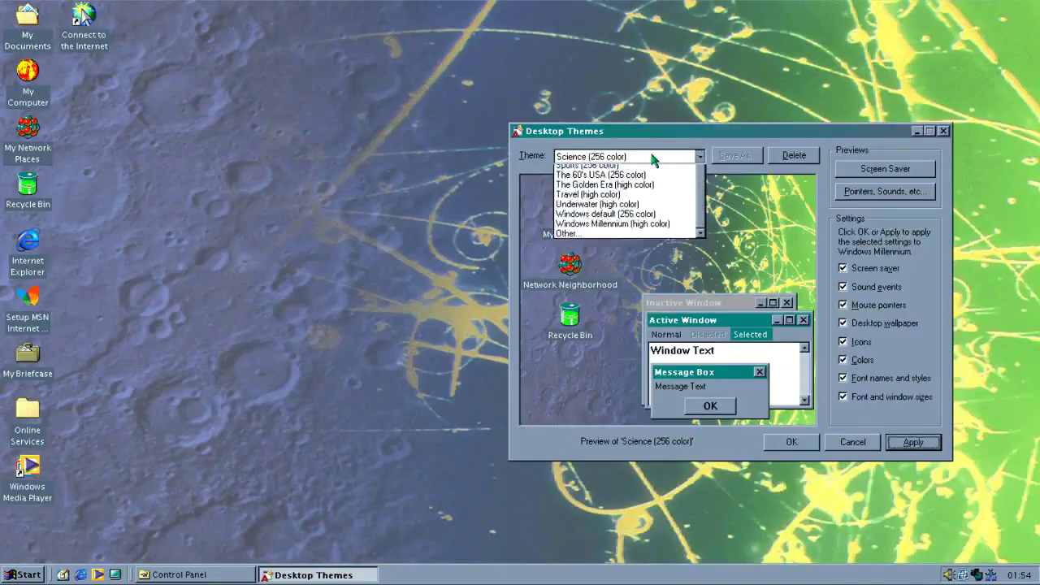
click(615, 157)
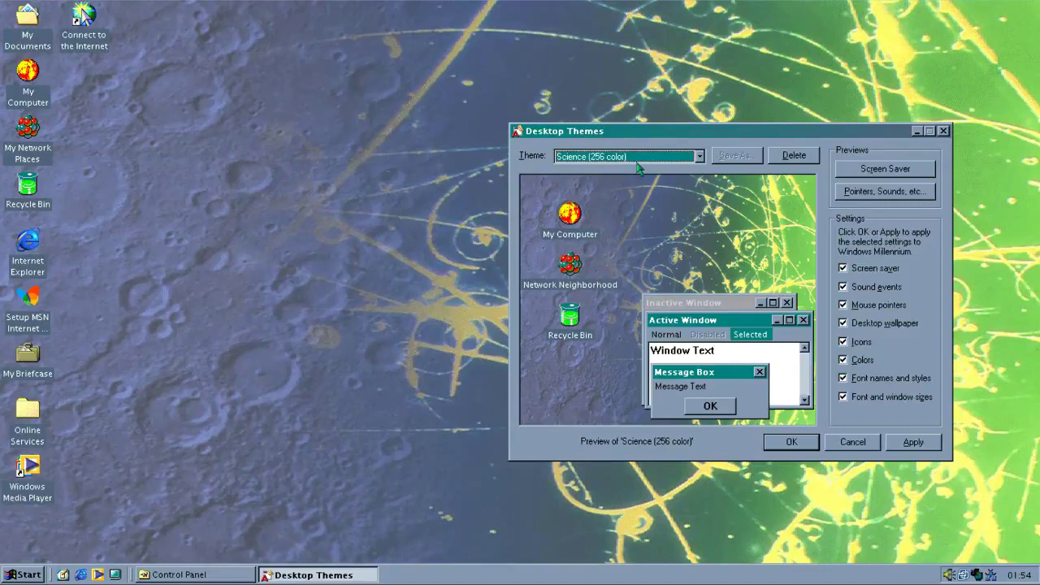
click(639, 160)
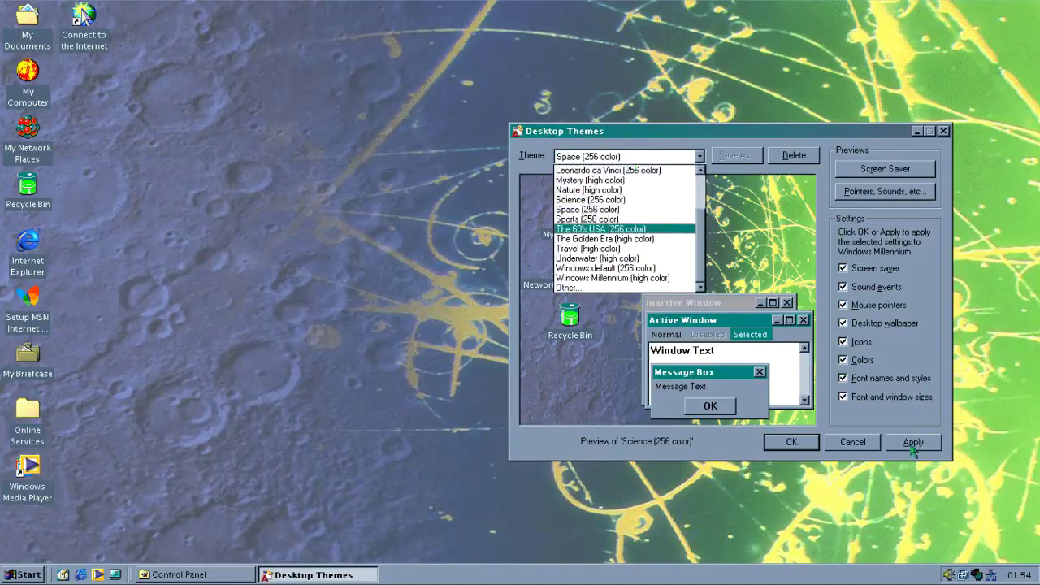
click(912, 444)
click(626, 157)
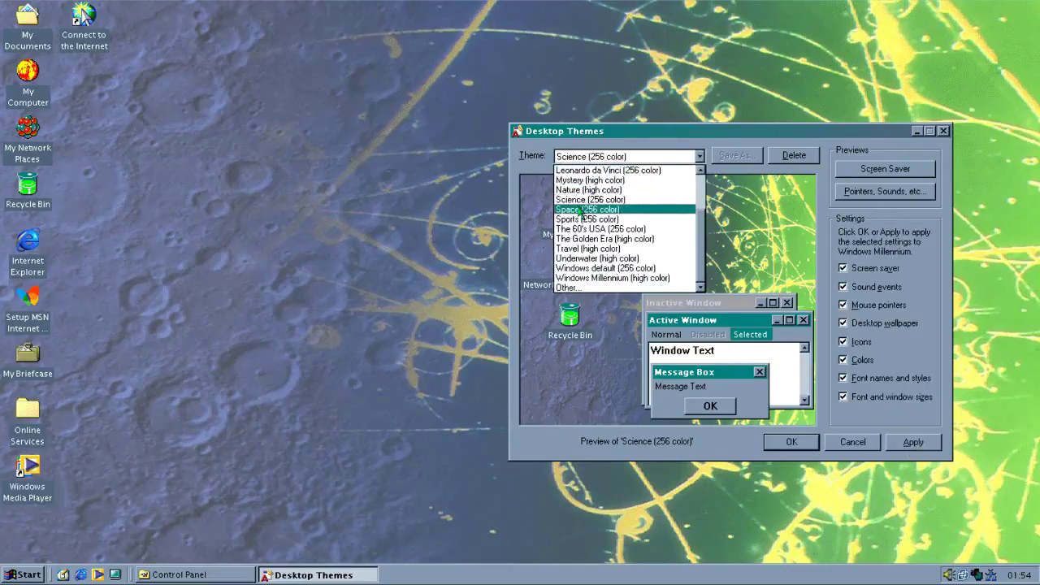
click(617, 219)
click(913, 442)
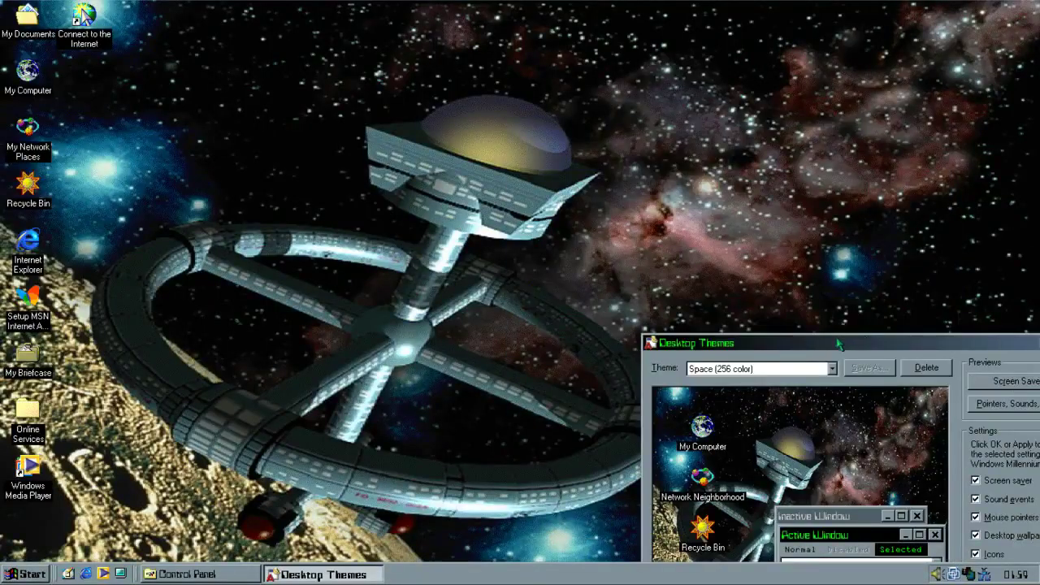
- Move the Desktop Themes window fully back into view and apply the Sports (256 color) theme
drag(838, 344, 591, 188)
click(567, 214)
click(547, 276)
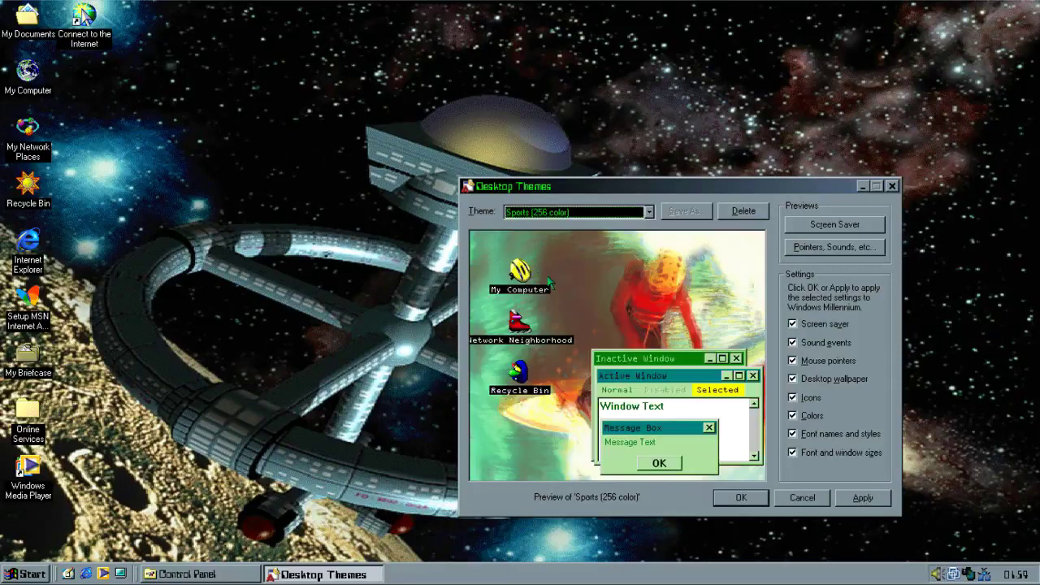
click(854, 498)
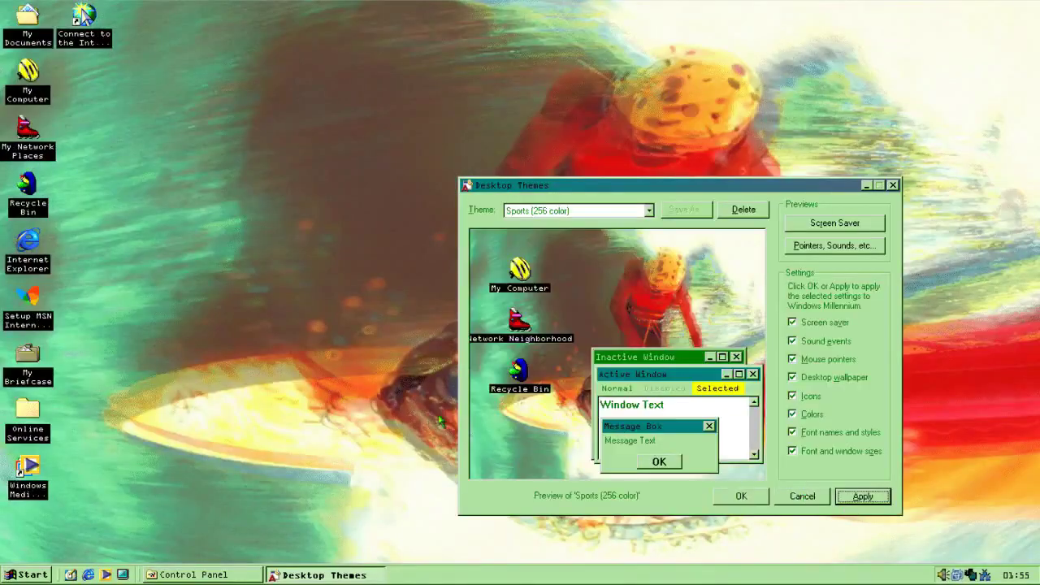
- Apply the Windows Millennium (high color) desktop theme
click(553, 213)
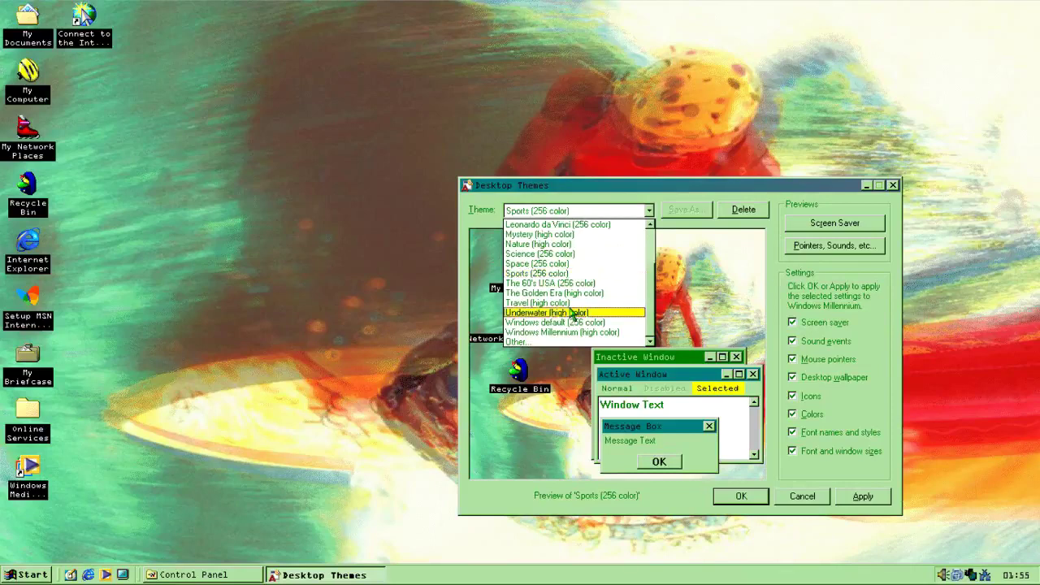
click(556, 333)
click(863, 497)
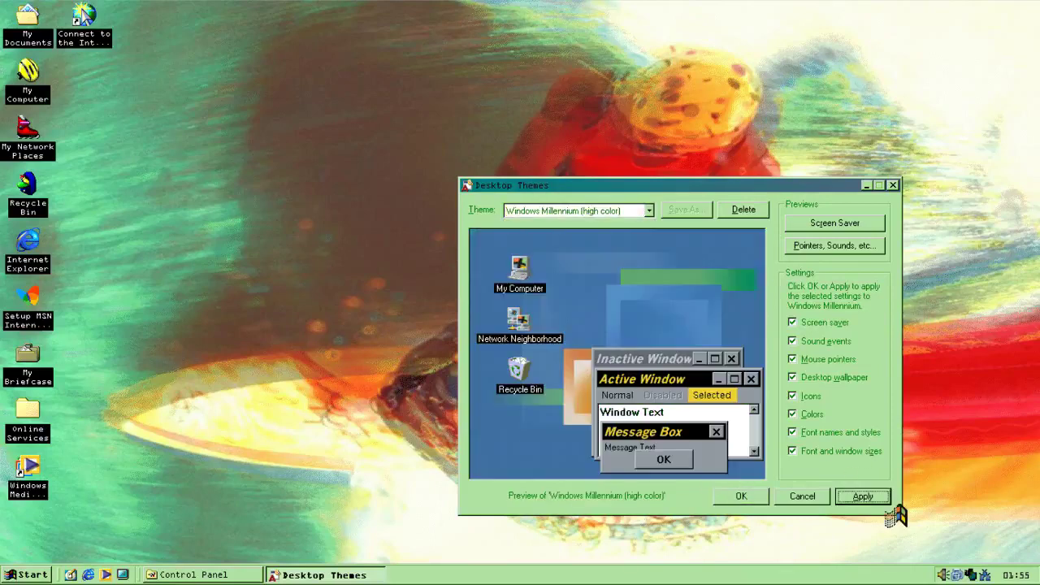
- Apply the Windows default (256 color) desktop theme
click(588, 213)
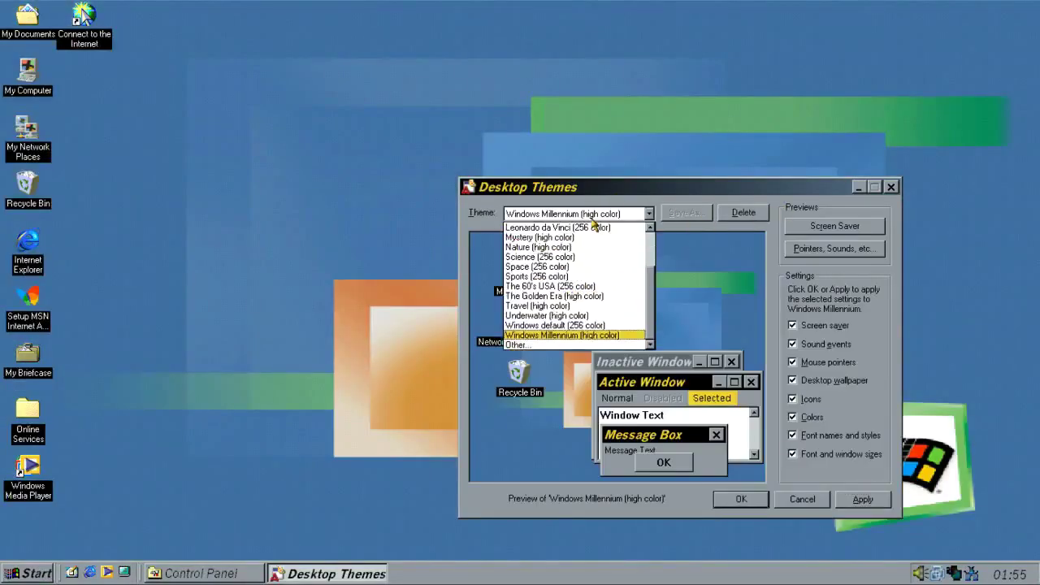
click(550, 325)
click(852, 497)
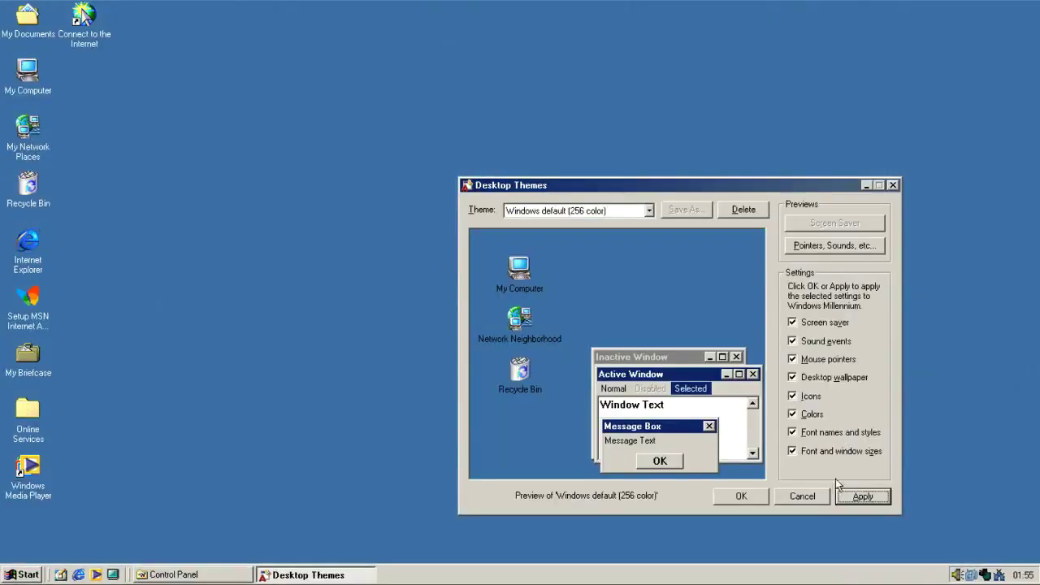
- Apply the Underwater (high color) desktop theme
click(554, 213)
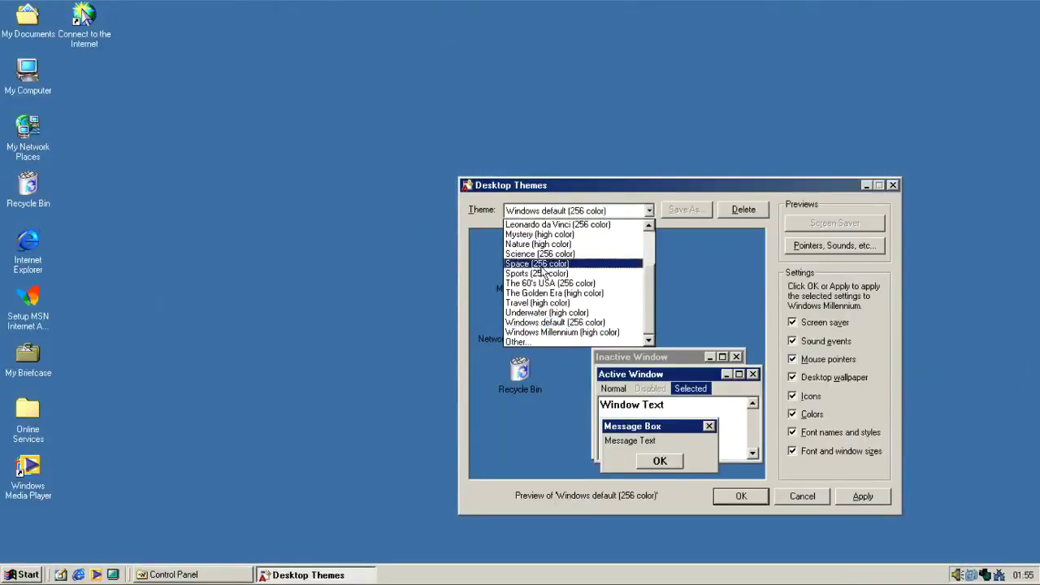
click(550, 312)
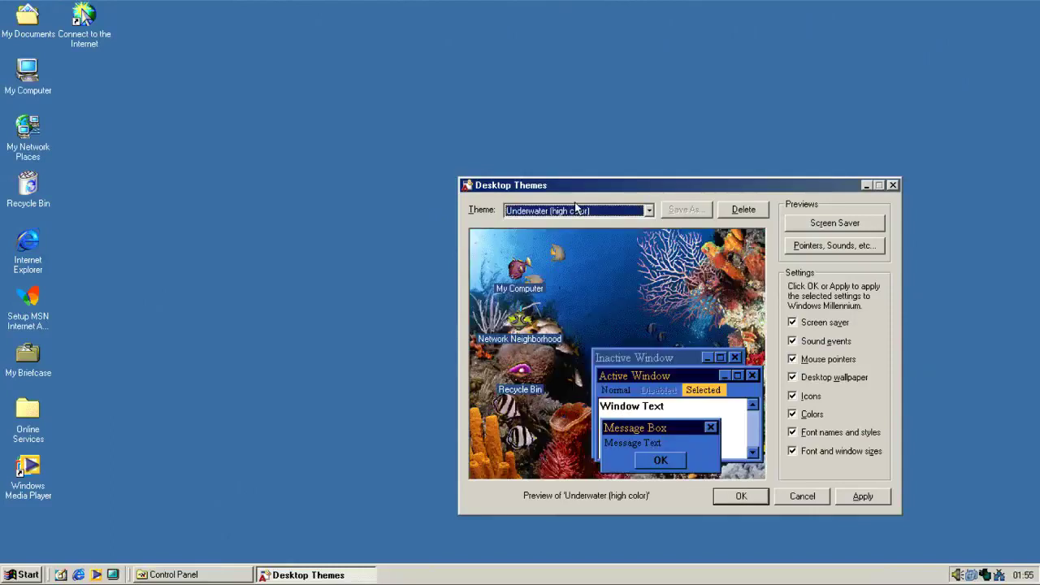
click(576, 212)
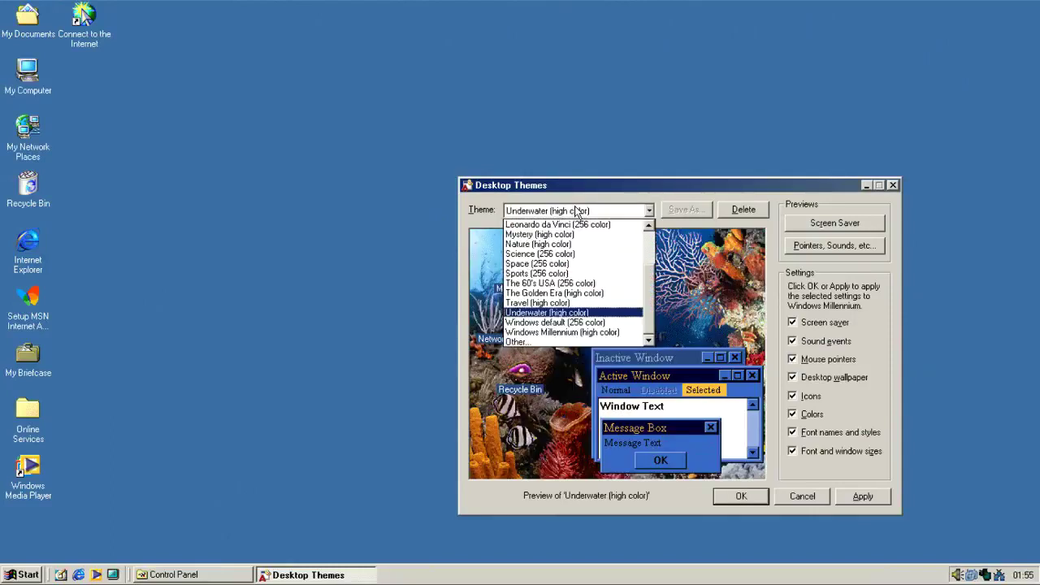
click(862, 496)
click(863, 495)
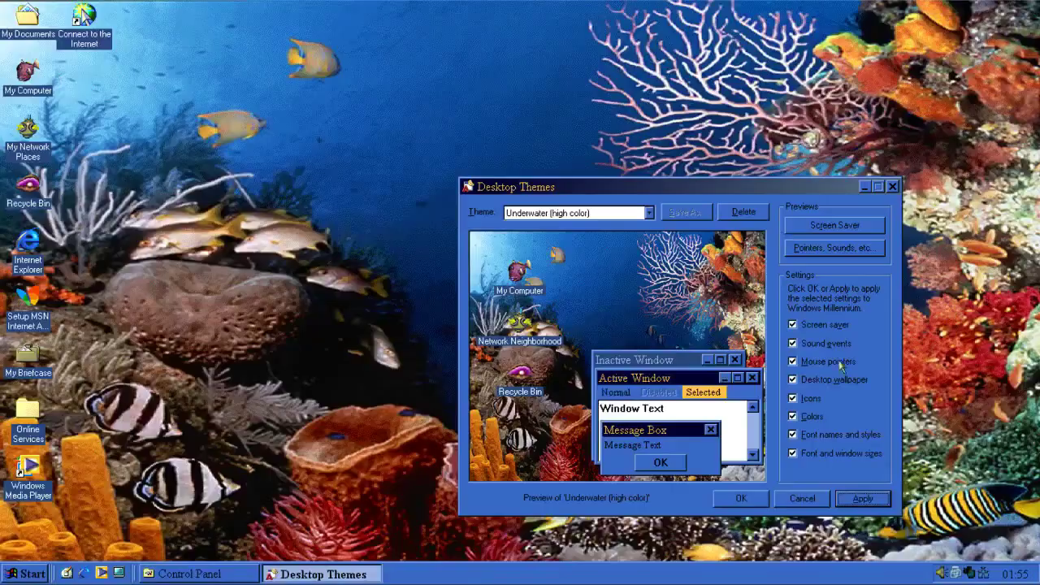
- Switch back to the Windows Millennium (high color) theme and close the Desktop Themes window
click(562, 214)
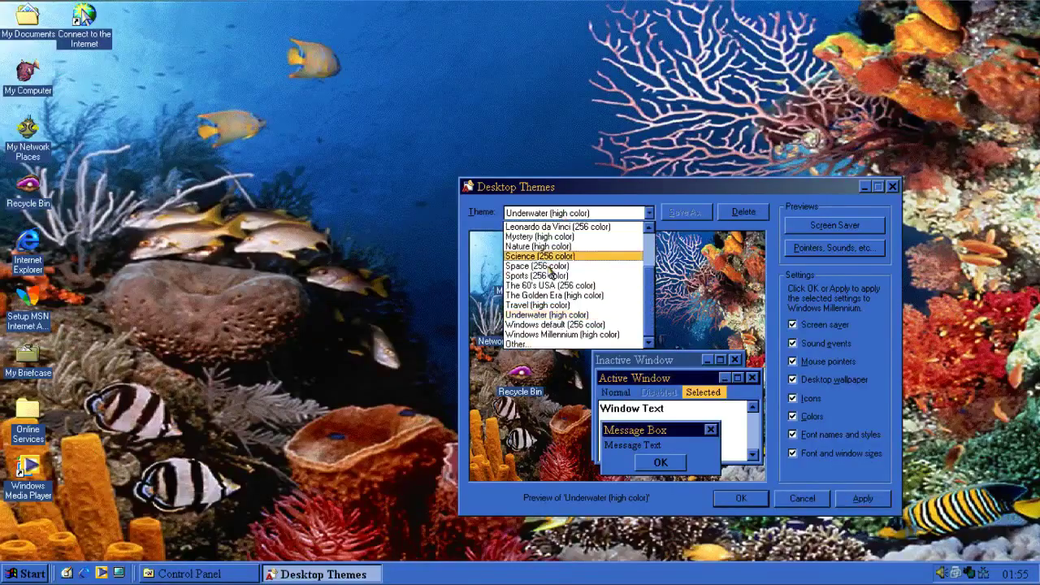
click(541, 335)
click(863, 498)
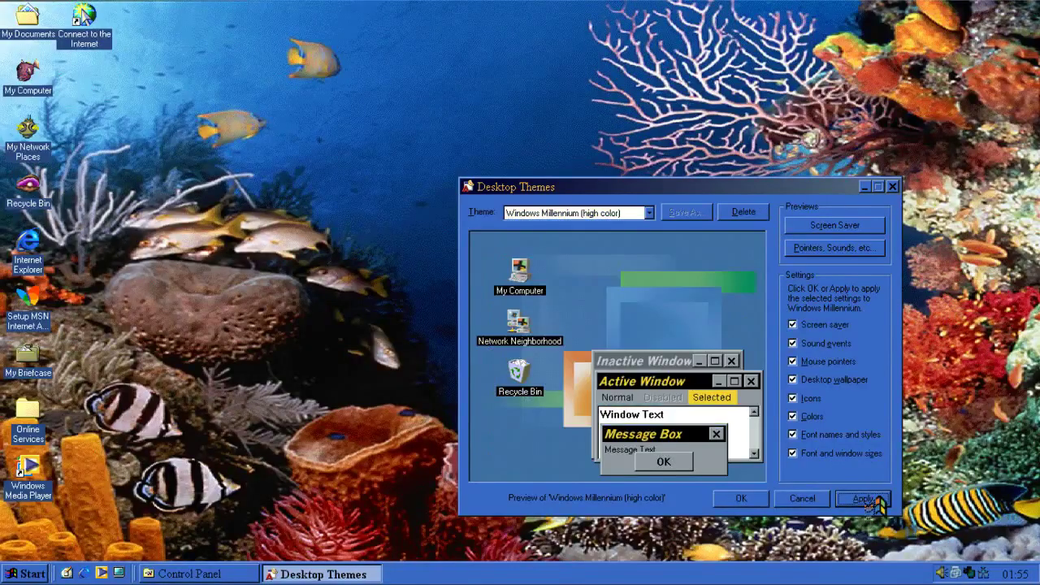
click(754, 503)
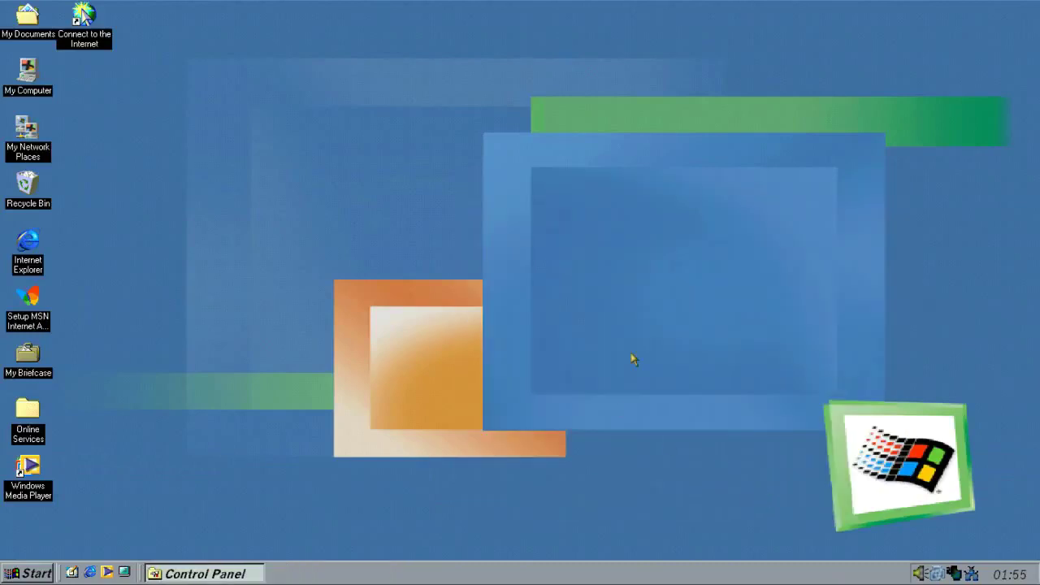
- Examine the Windows Millennium theme on the Control Panel window, Start menu and desktop context menu, ending with Control Panel open
click(238, 575)
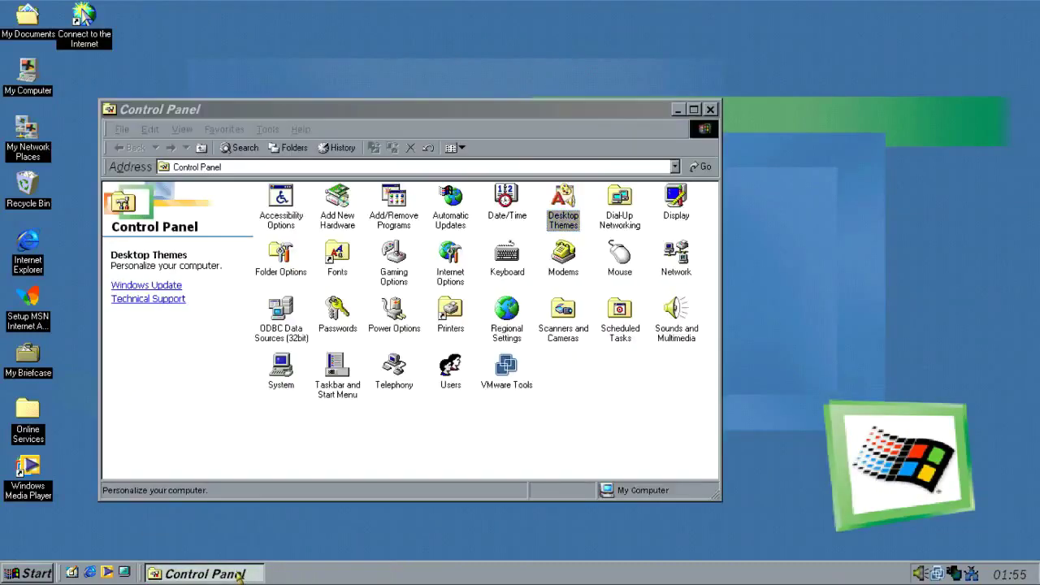
click(238, 575)
right_click(284, 494)
click(232, 486)
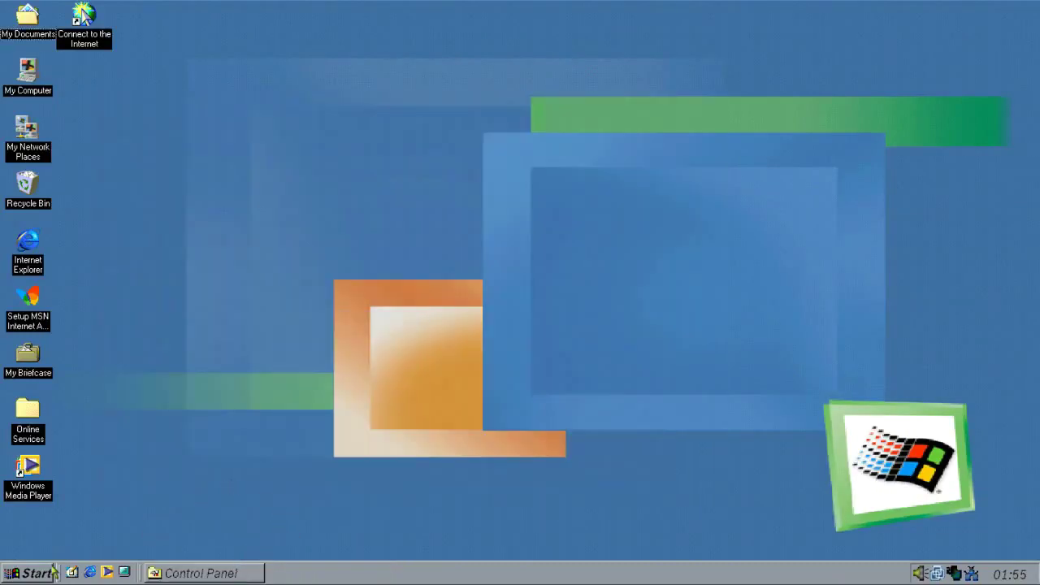
click(33, 574)
click(421, 424)
right_click(429, 378)
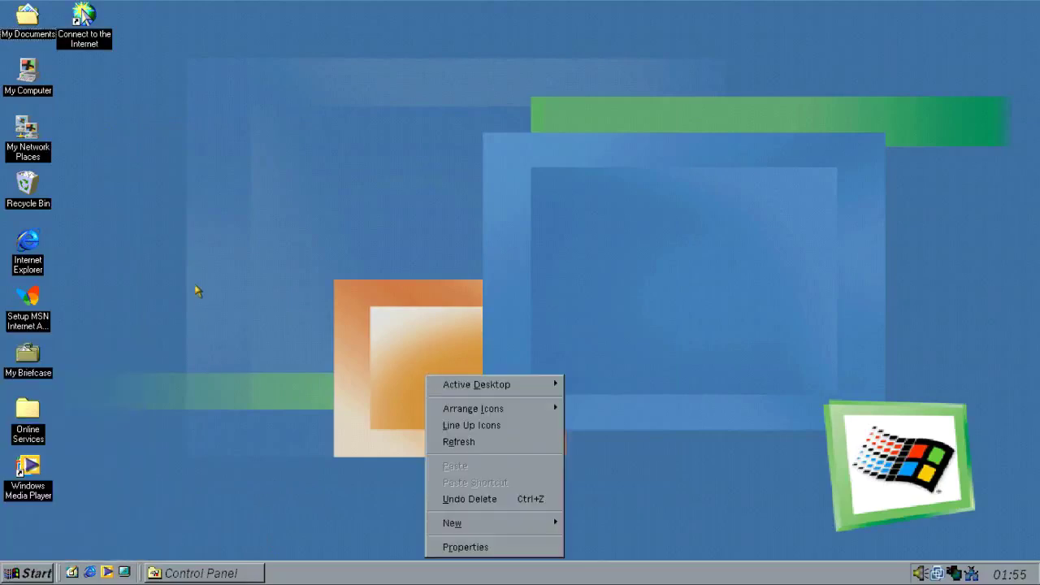
click(210, 574)
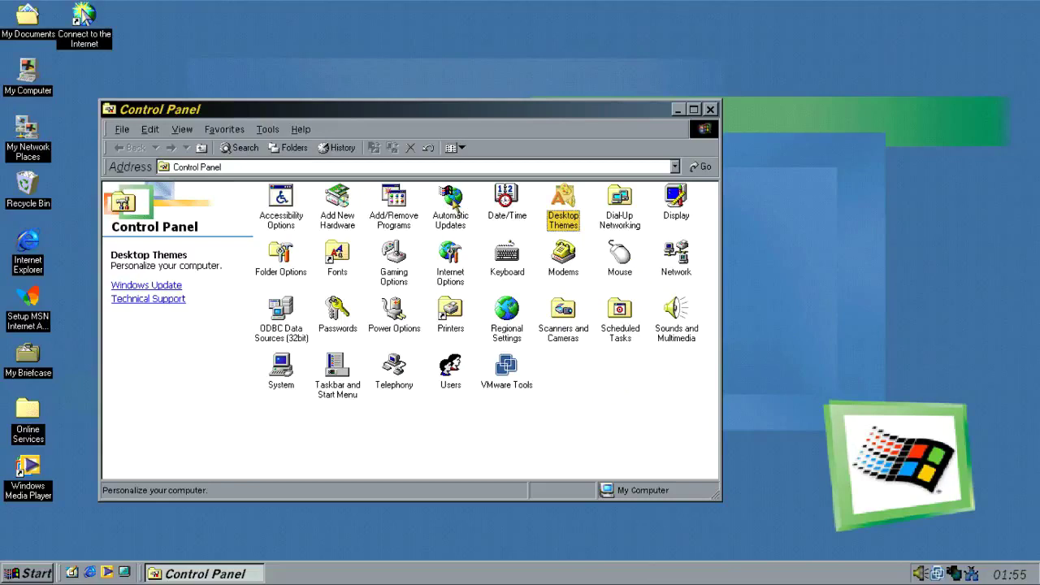
- Look at the Automatic Updates options in Control Panel and close the dialog without changing them
double_click(456, 199)
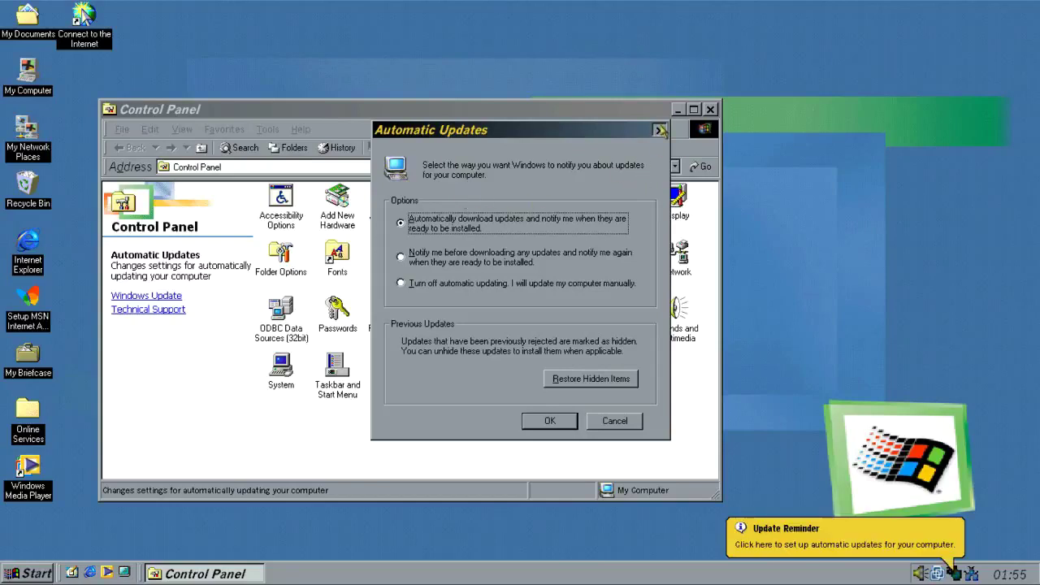
click(659, 129)
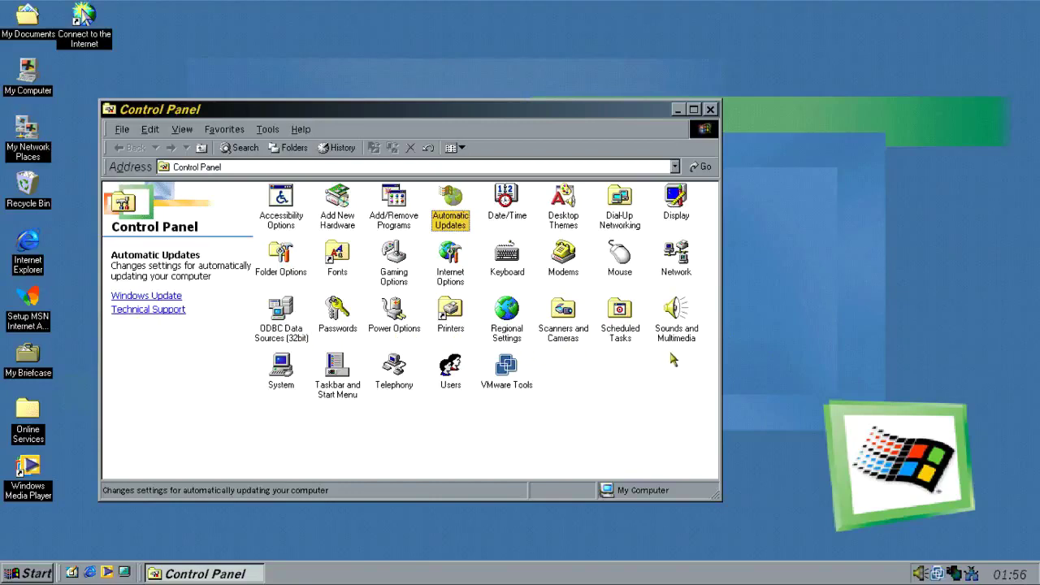
click(267, 131)
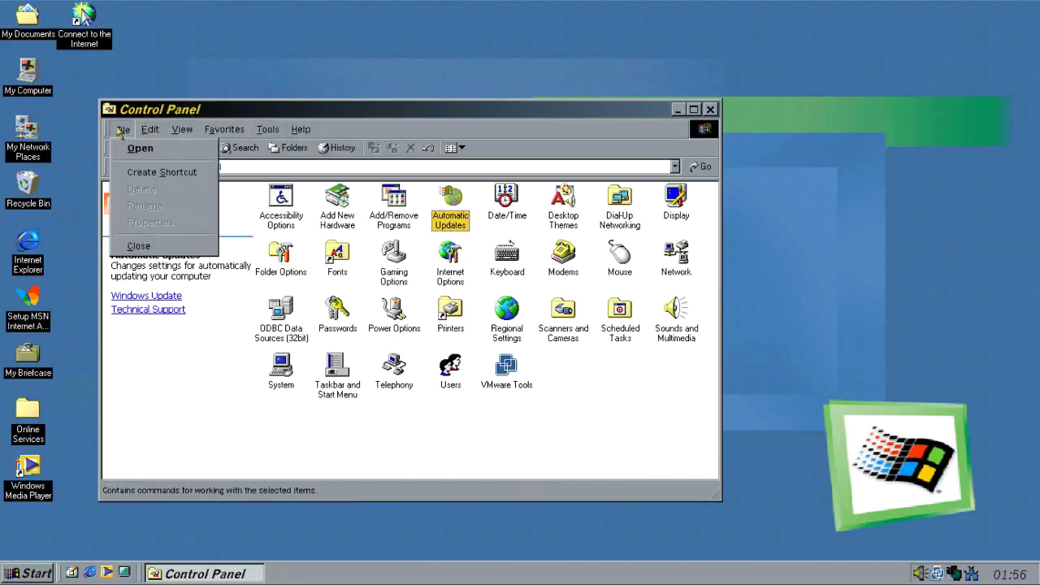
mouse_move(182, 133)
click(613, 397)
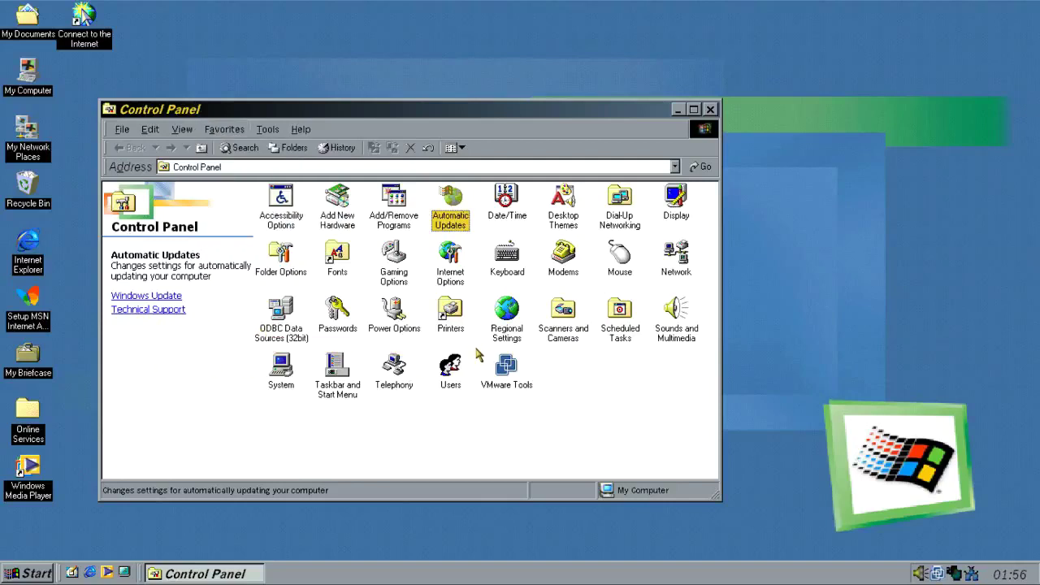
click(40, 572)
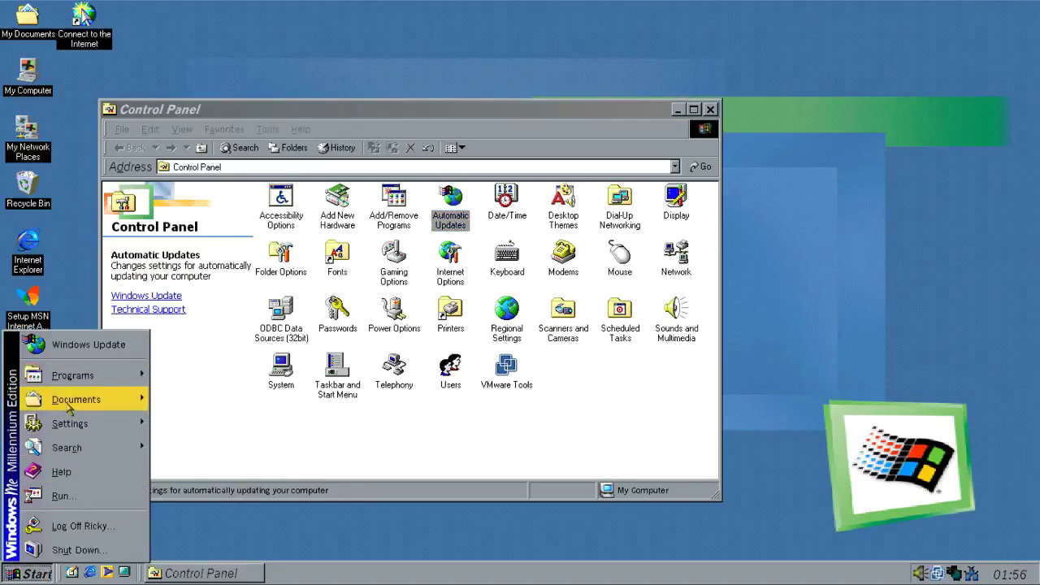
mouse_move(70, 423)
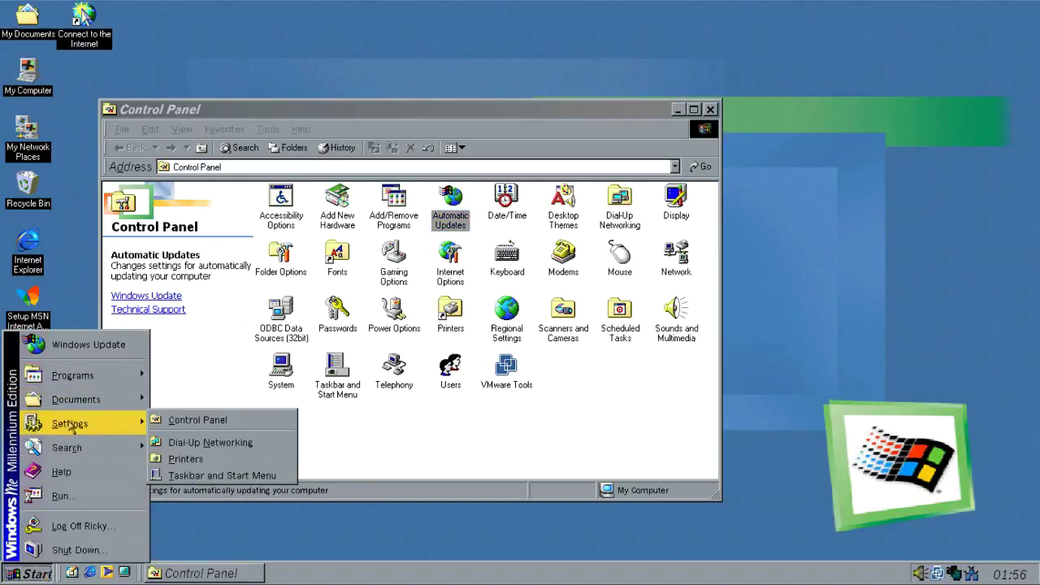
click(482, 451)
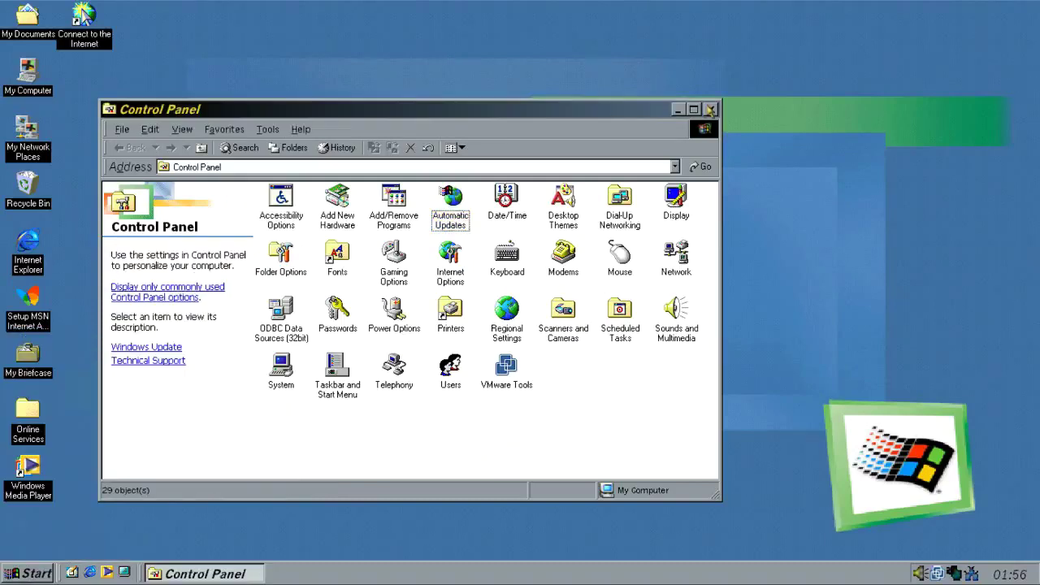
- Close the Control Panel window and shut down Windows
click(710, 109)
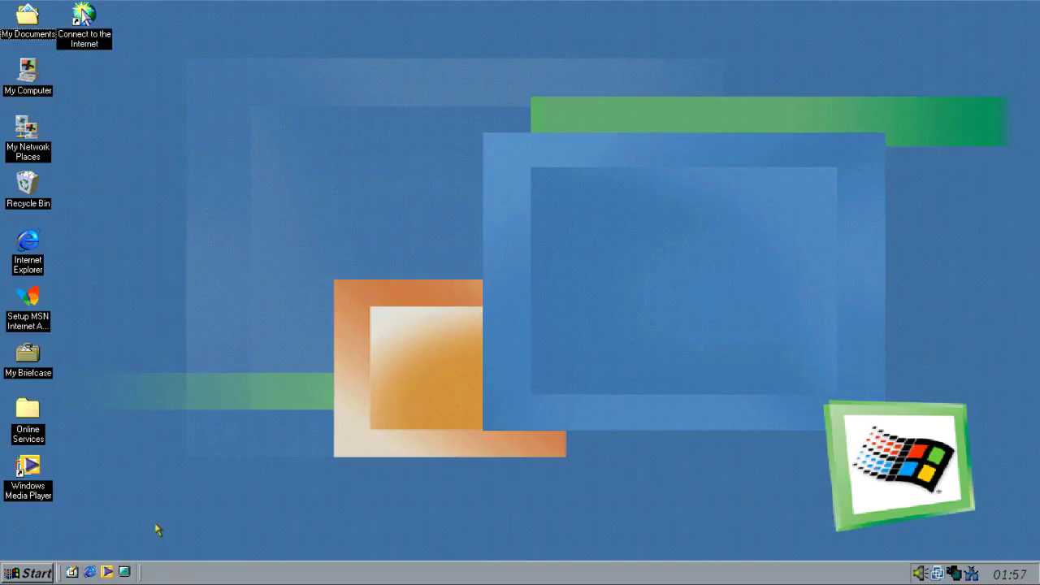
click(43, 574)
click(60, 543)
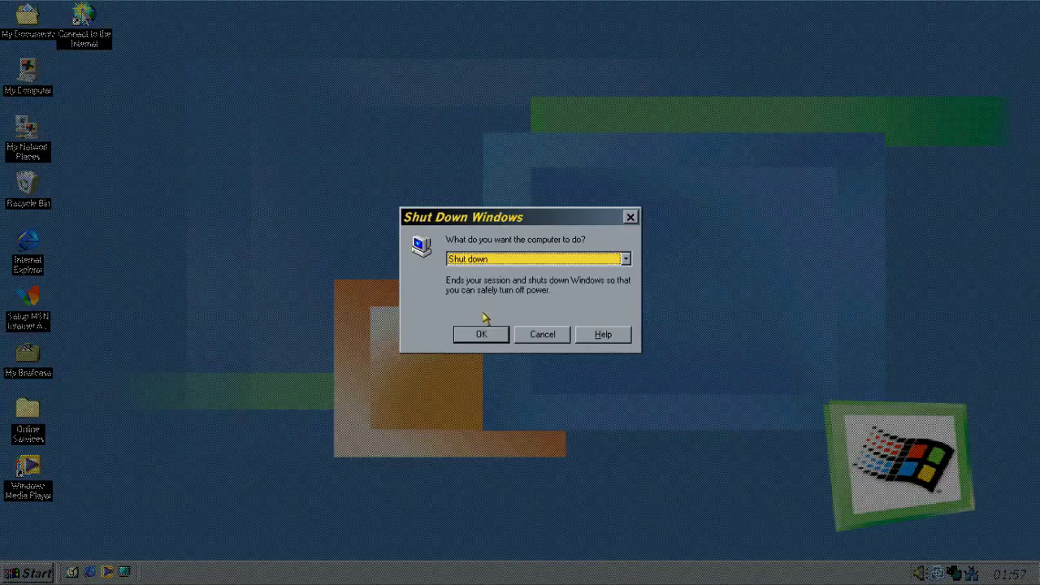
click(484, 340)
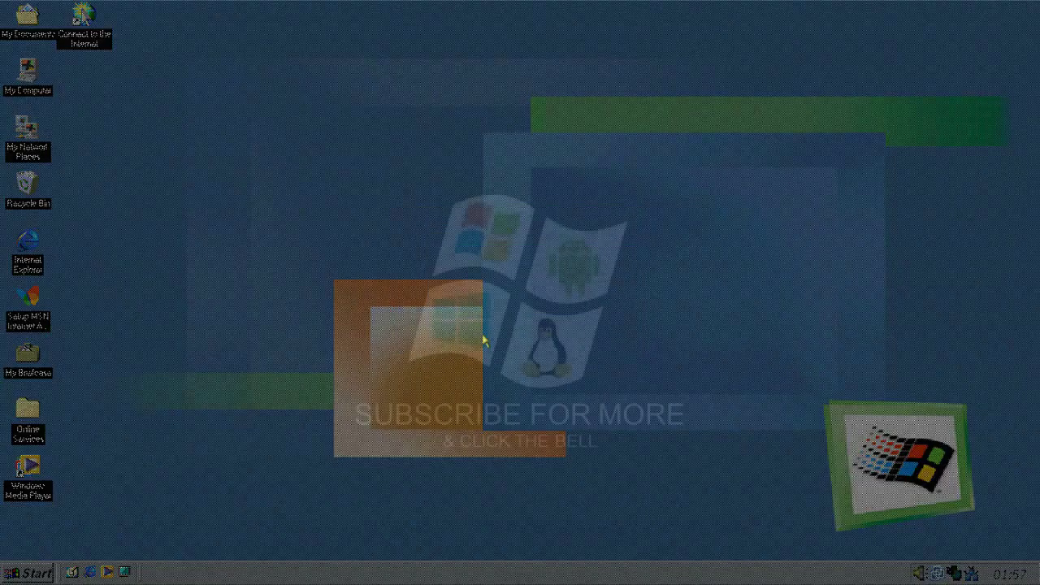